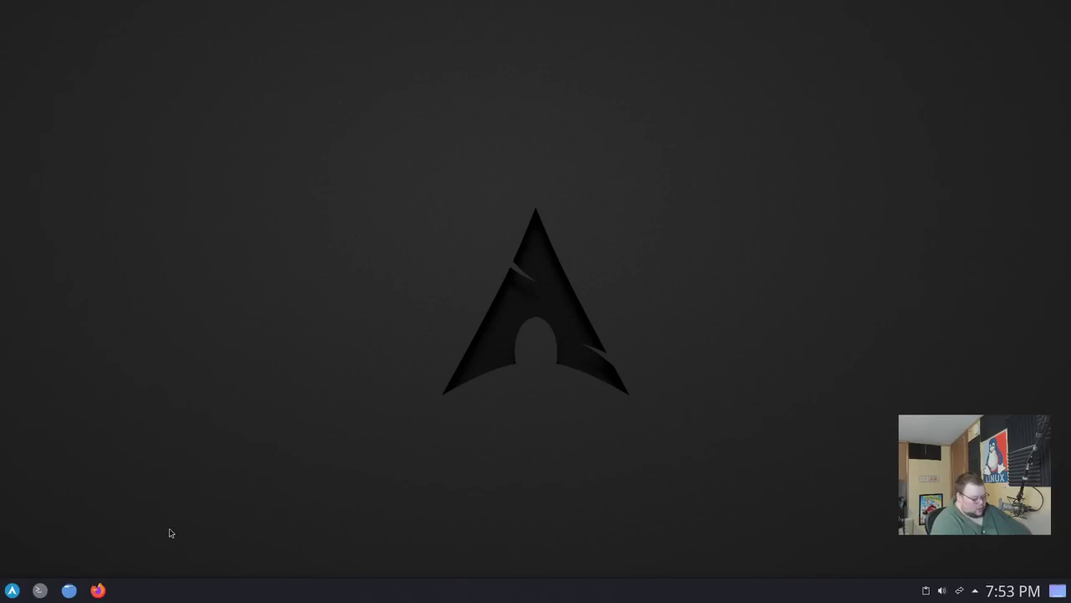
Install the nimdow-bin 0.7.29 AUR package with paru, confirming prompts and entering the sudo password.
{"action": "key", "text": "ctrl+alt+t"}
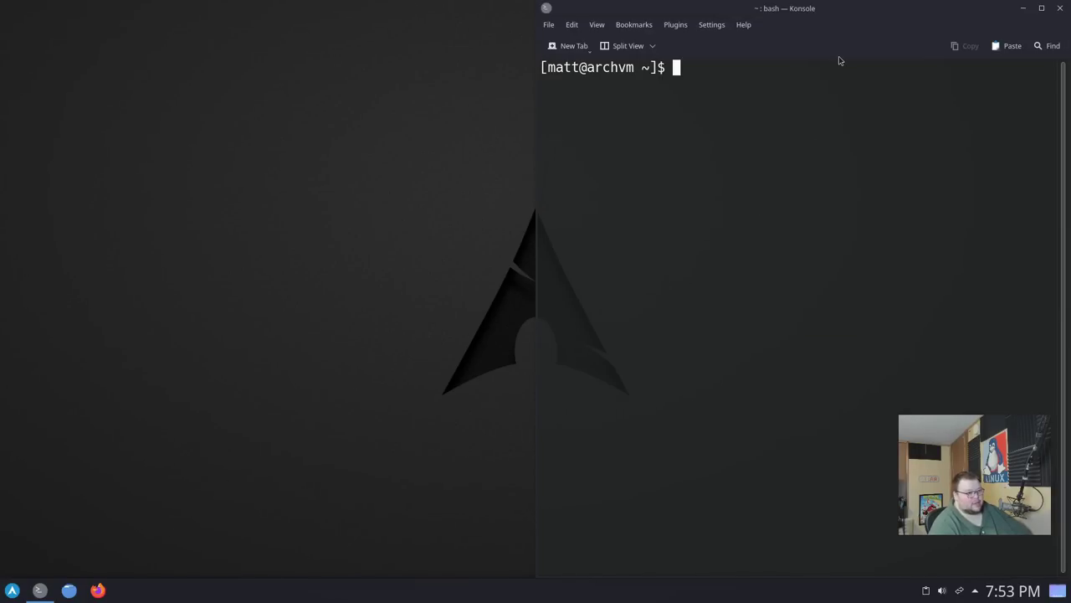
{"action": "key", "text": "super+Right"}
{"action": "type", "text": "paru nimdow -w"}
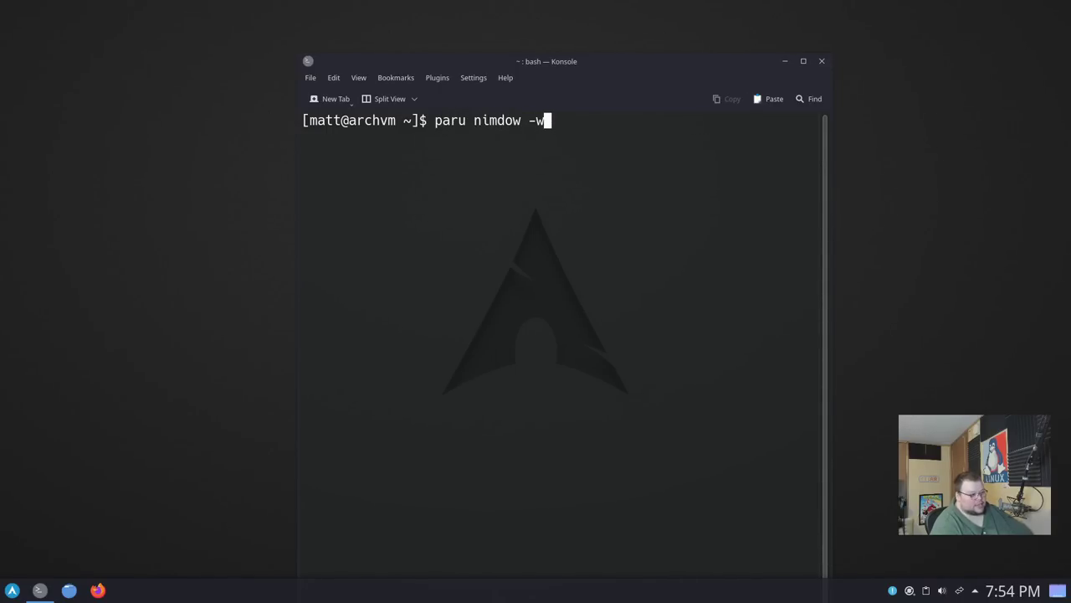
{"action": "key", "text": "BackSpace"}
{"action": "key", "text": "BackSpace"}
{"action": "key", "text": "BackSpace"}
{"action": "type", "text": "-"}
{"action": "key", "text": "Return"}
{"action": "type", "text": "1"}
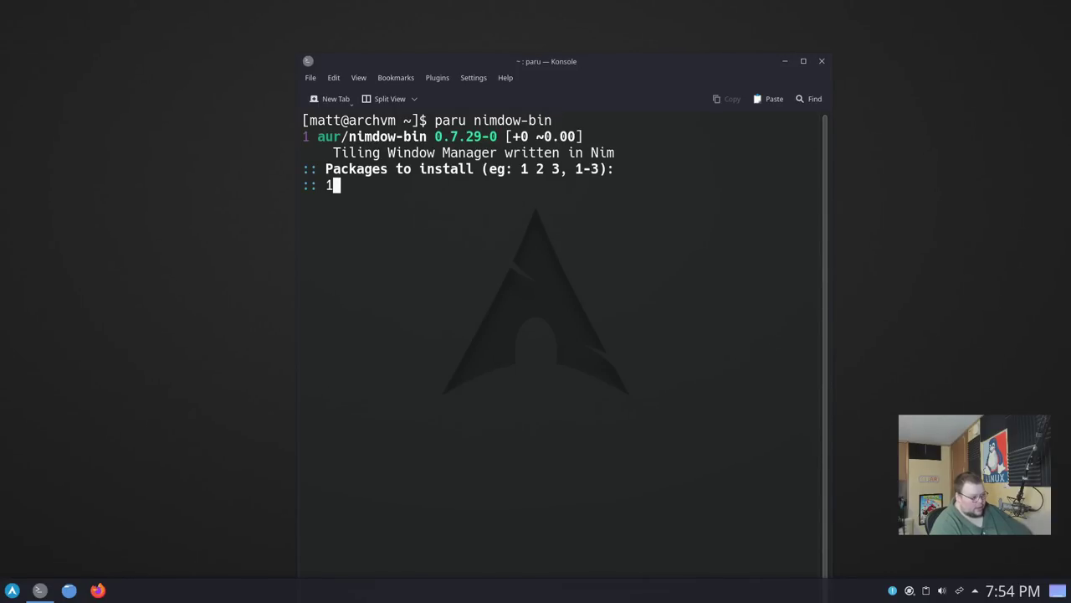
{"action": "key", "text": "Return"}
{"action": "key", "text": "Return"}
{"action": "type", "text": "y"}
{"action": "key", "text": "Return"}
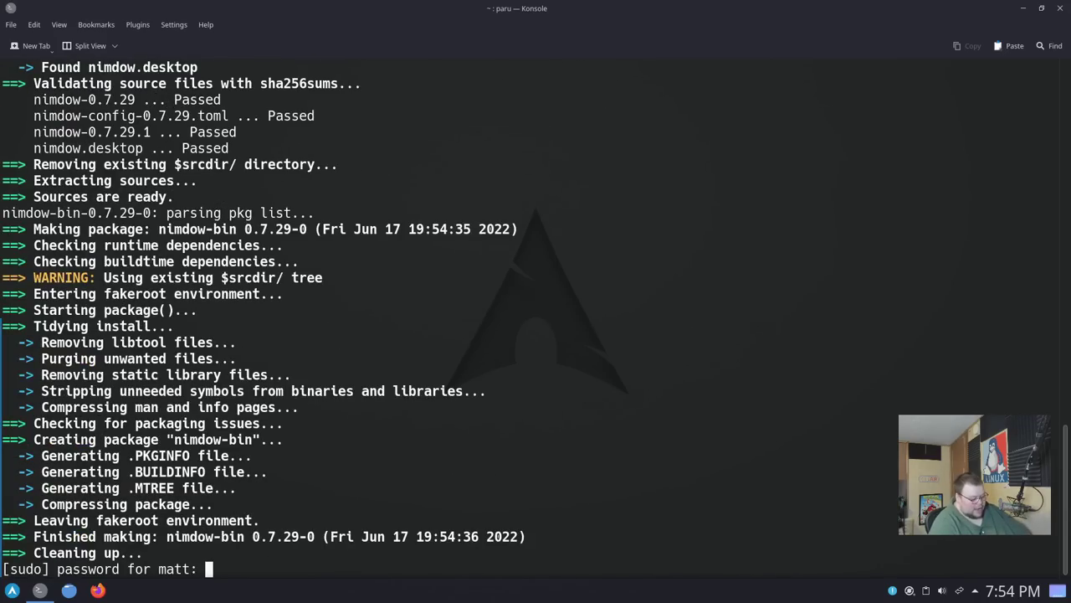
{"action": "key", "text": "Return"}
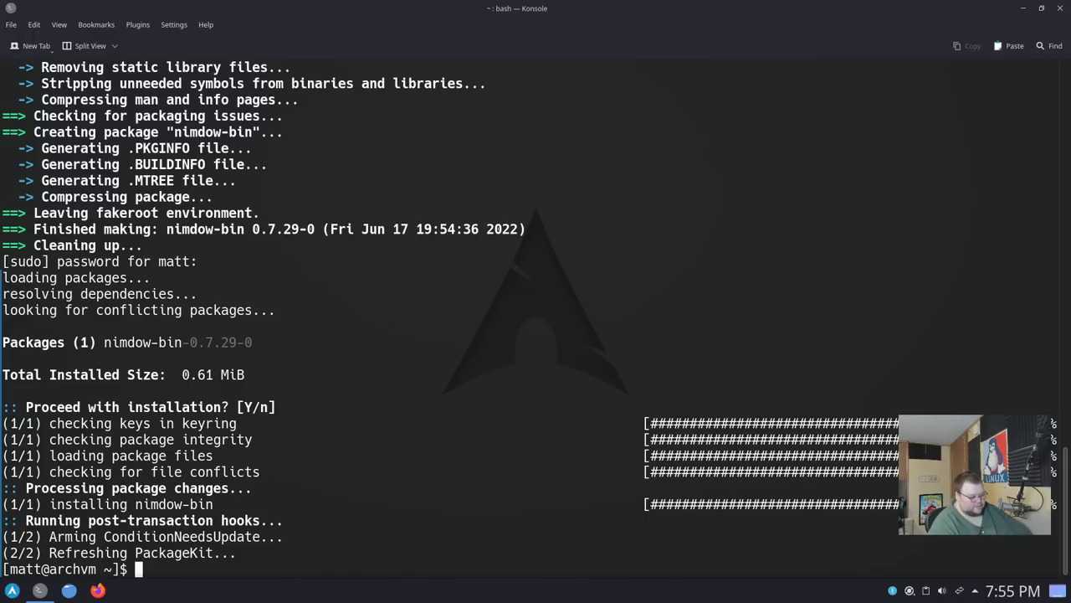
Search the web for nimdow and open its GitHub repository.
{"action": "left_click", "coordinate": [99, 590]}
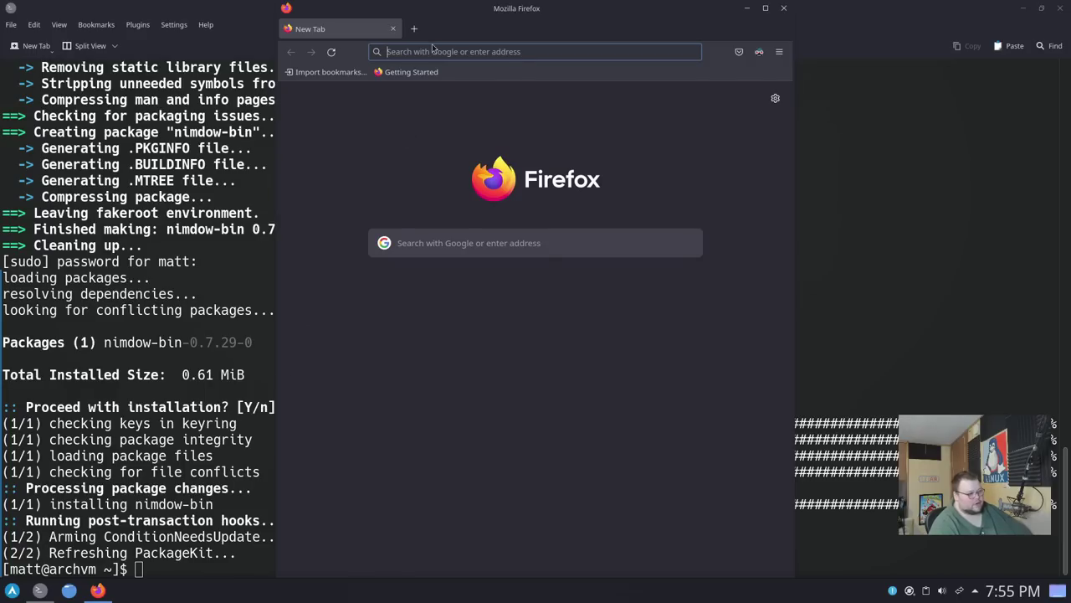
{"action": "type", "text": "nimdow"}
{"action": "key", "text": "Return"}
{"action": "left_click", "coordinate": [416, 187]}
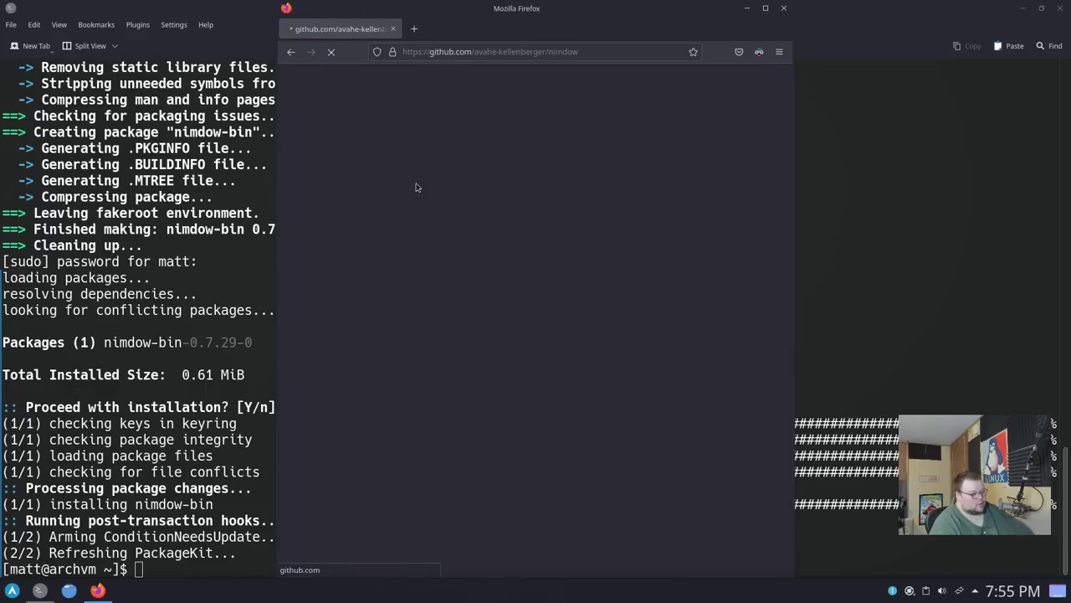
Select the default config file path in the README's Config File section.
{"action": "scroll", "coordinate": [513, 325], "scroll_direction": "down", "scroll_amount": 10}
{"action": "scroll", "coordinate": [516, 324], "scroll_direction": "down", "scroll_amount": 5}
{"action": "scroll", "coordinate": [515, 324], "scroll_direction": "down", "scroll_amount": 5}
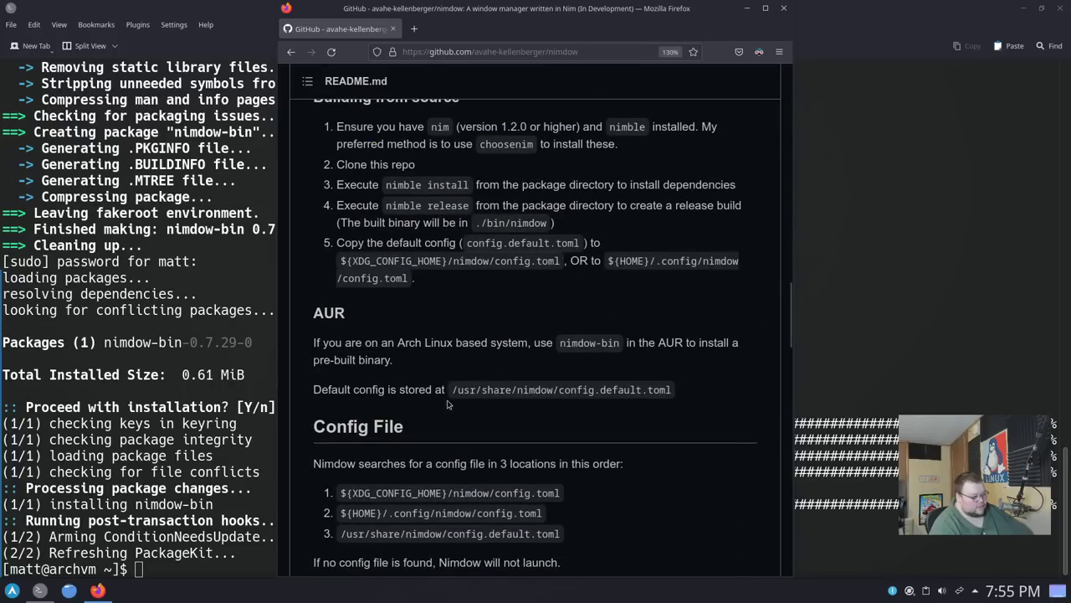
{"action": "left_click_drag", "start_coordinate": [453, 389], "coordinate": [677, 398]}
{"action": "key", "text": "ctrl+c"}
{"action": "left_click", "coordinate": [212, 500]}
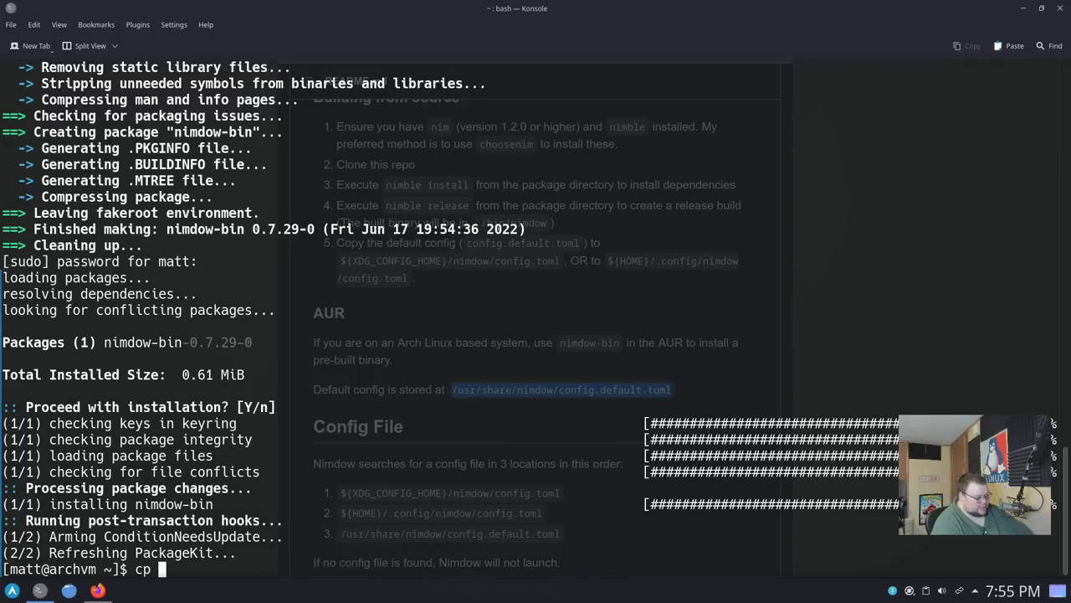
Create .config/nimdow and copy /usr/share/nimdow/config.default.toml into it as config.toml.
{"action": "type", "text": "mkdir .config/nimdow"}
{"action": "key", "text": "Return"}
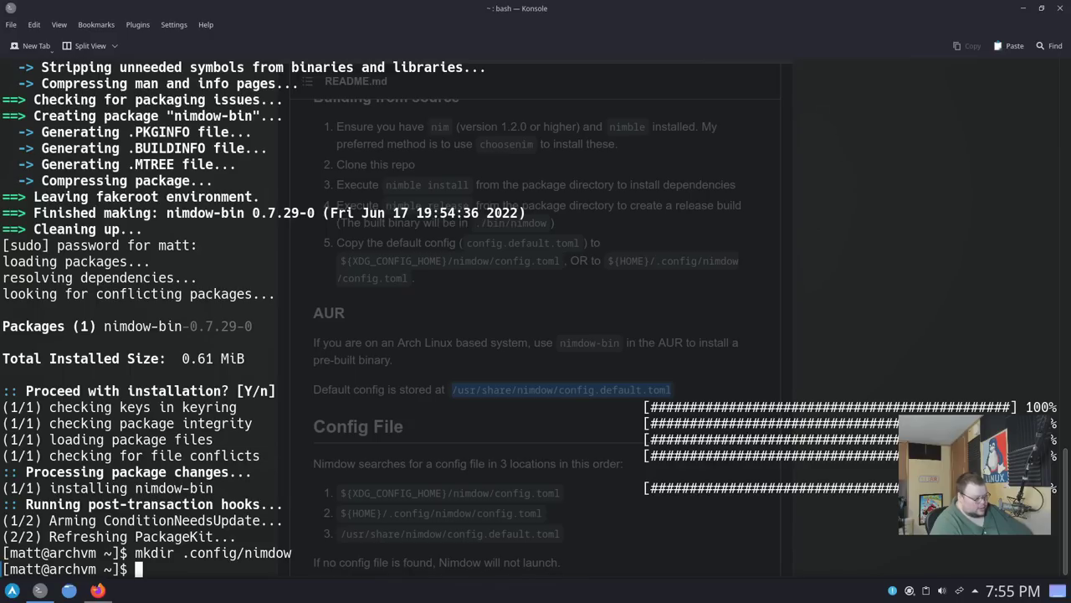
{"action": "type", "text": "cp"}
{"action": "key", "text": "ctrl+shift+v"}
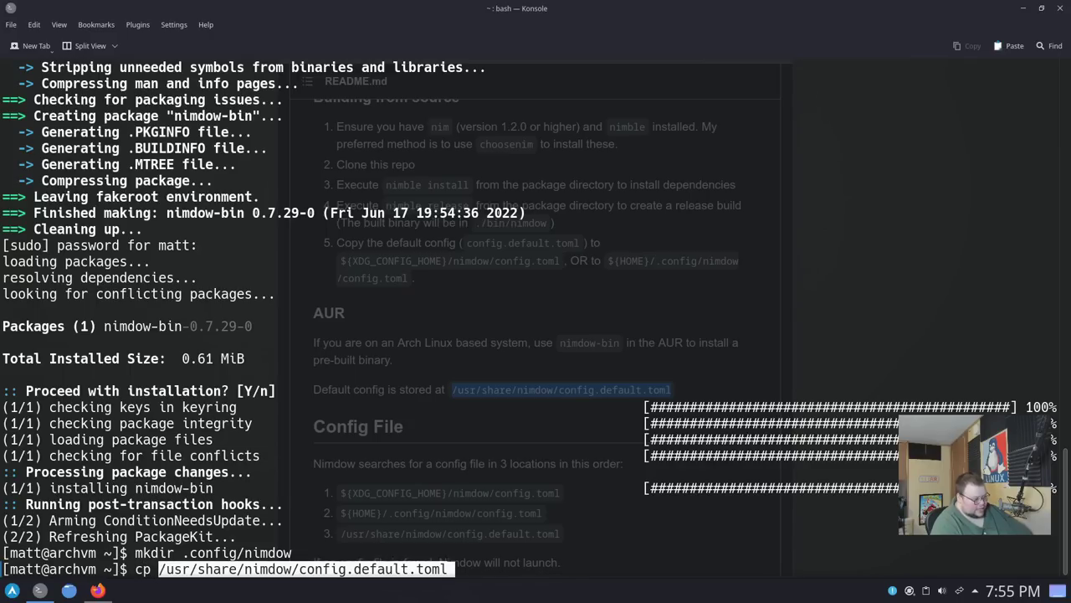
{"action": "type", "text": ".con"}
{"action": "key", "text": "Tab"}
{"action": "type", "text": "nim"}
{"action": "key", "text": "Tab"}
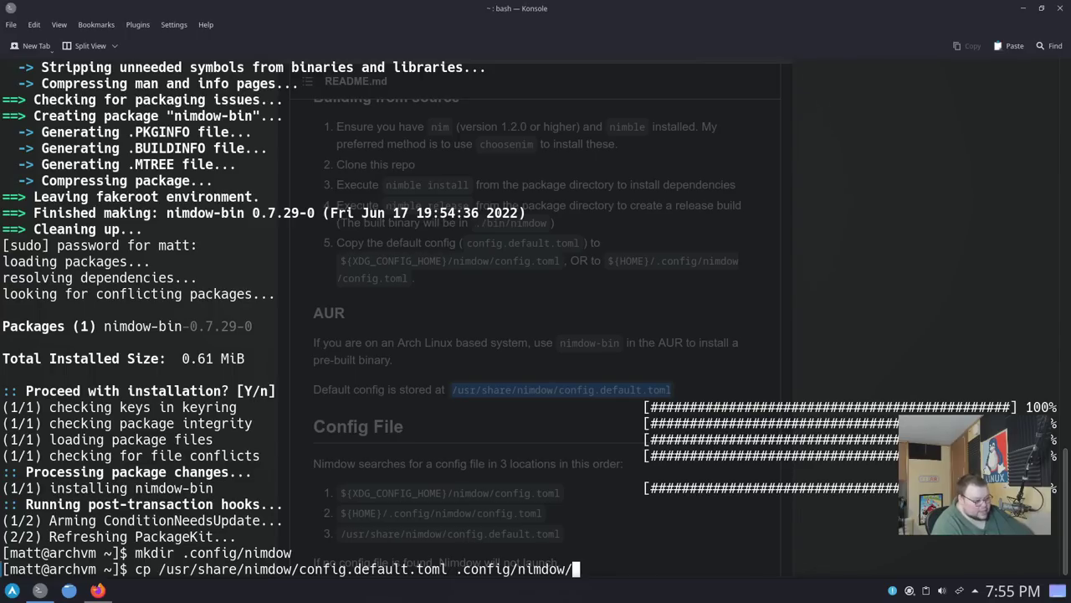
{"action": "type", "text": "config.toml"}
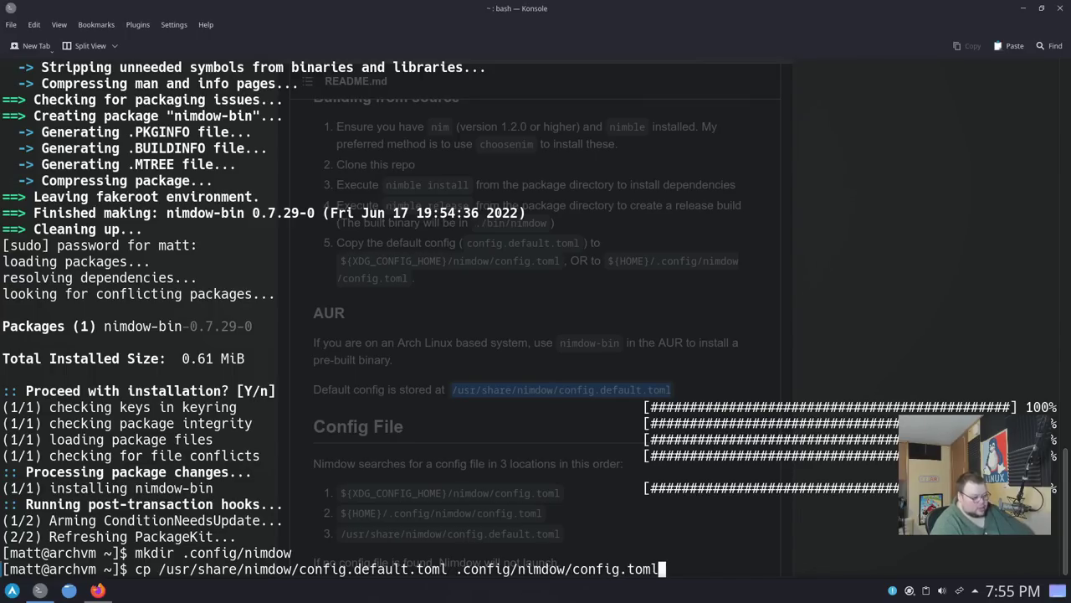
{"action": "key", "text": "Return"}
Change into .config/nimdow and open config.toml in vim.
{"action": "key", "text": "ctrl+l"}
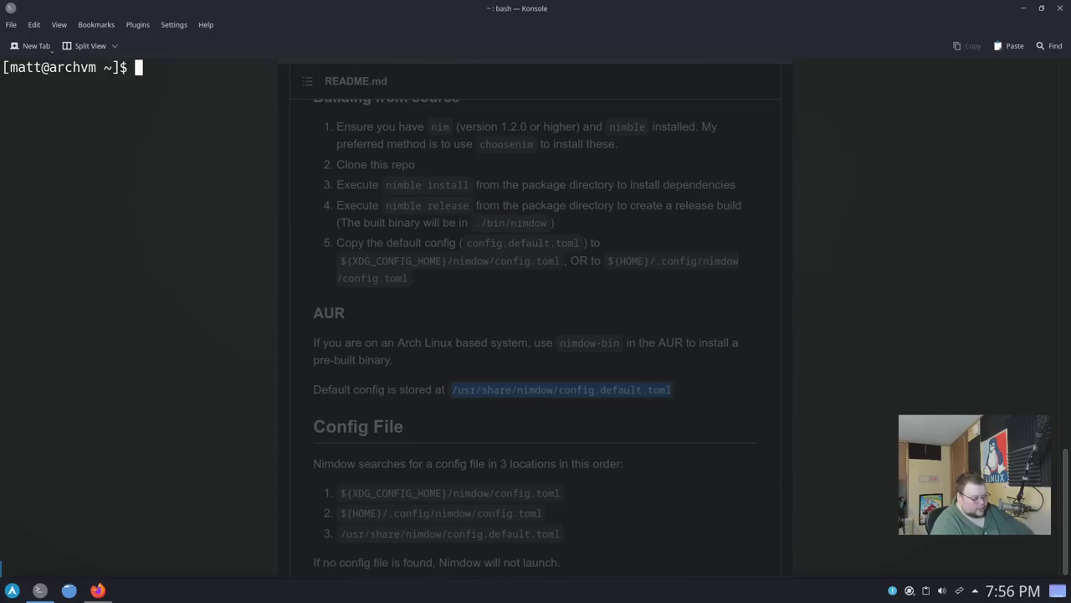
{"action": "type", "text": "cd .co"}
{"action": "key", "text": "Tab"}
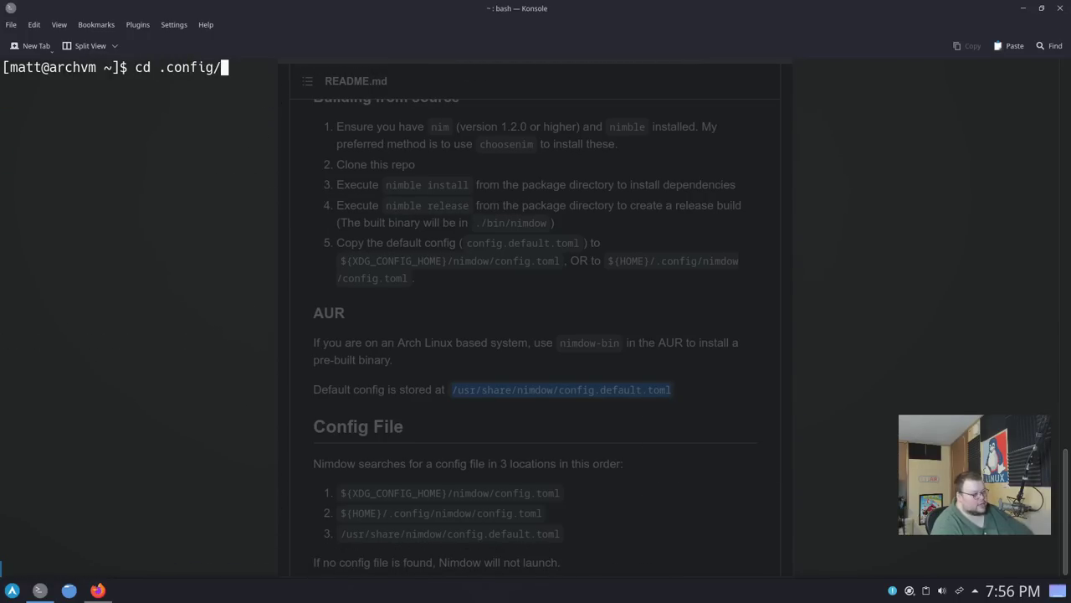
{"action": "type", "text": "nim"}
{"action": "key", "text": "Tab"}
{"action": "type", "text": "conf"}
{"action": "key", "text": "BackSpace"}
{"action": "key", "text": "BackSpace"}
{"action": "key", "text": "BackSpace"}
{"action": "key", "text": "BackSpace"}
{"action": "key", "text": "Return"}
{"action": "type", "text": "vim conf"}
{"action": "key", "text": "Tab"}
{"action": "key", "text": "Return"}
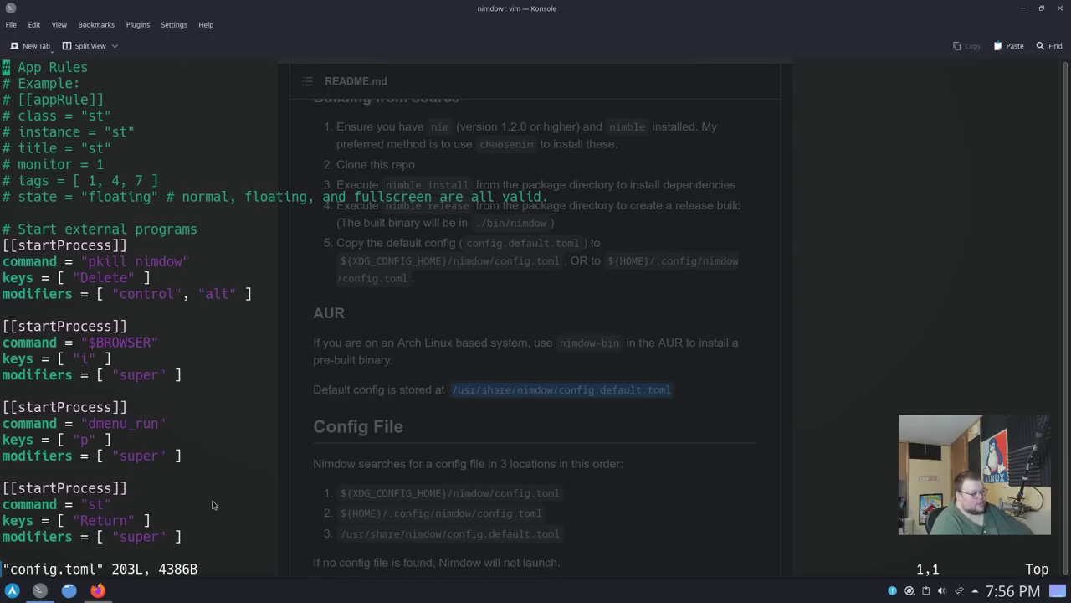
Enlarge the Konsole font with Ctrl++ to read the App Rules and startProcess entries.
{"action": "key", "text": "ctrl+plus"}
{"action": "key", "text": "ctrl+plus"}
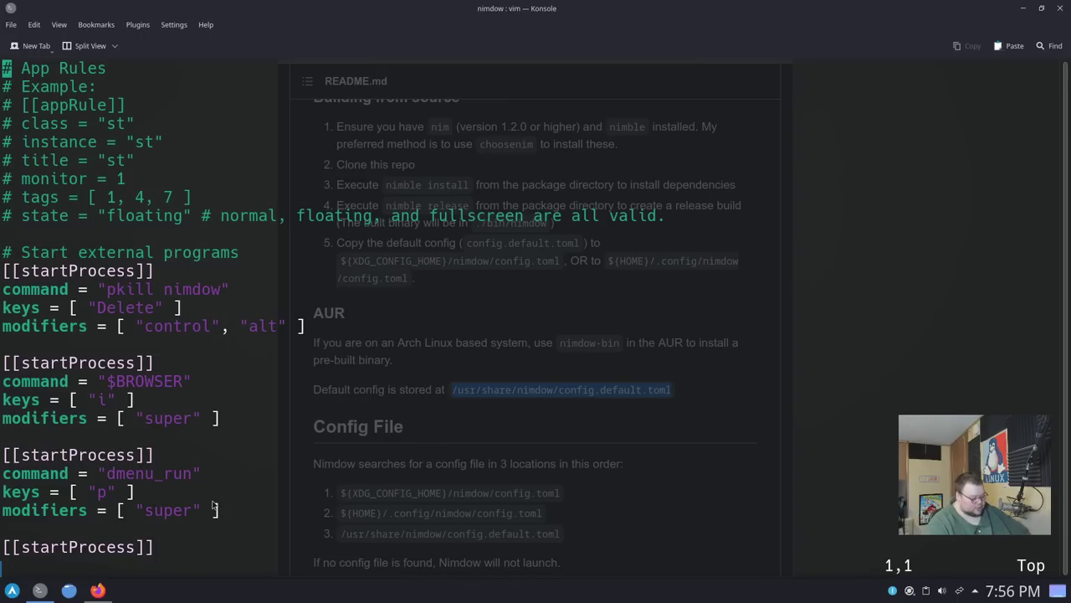
Check that alacritty and dmenu are installed via pacman, cancelling the reinstall.
{"action": "key", "text": "ctrl+alt+t"}
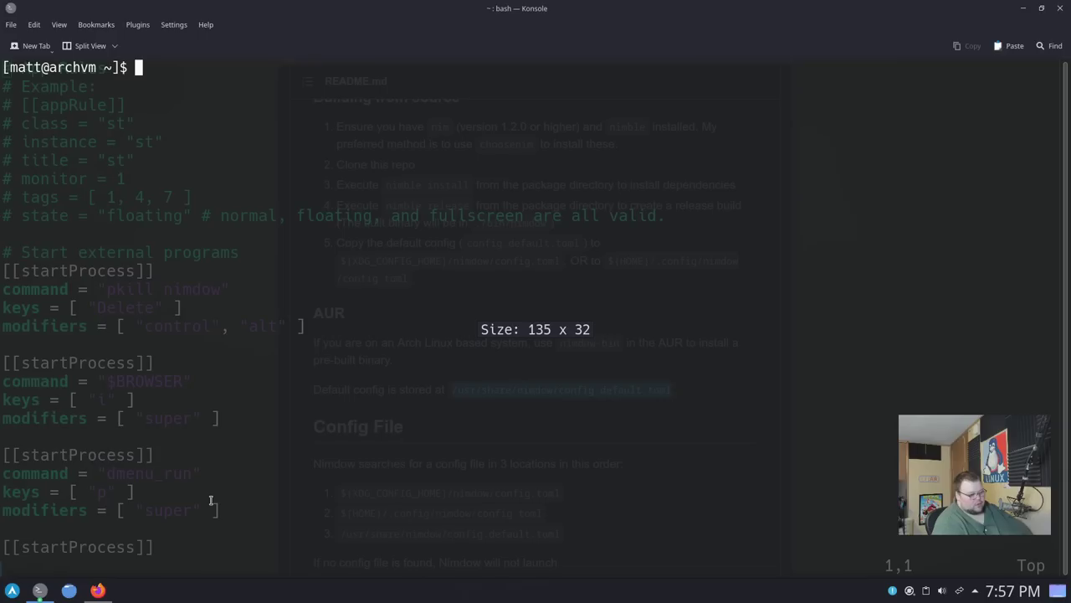
{"action": "type", "text": "sudo "}
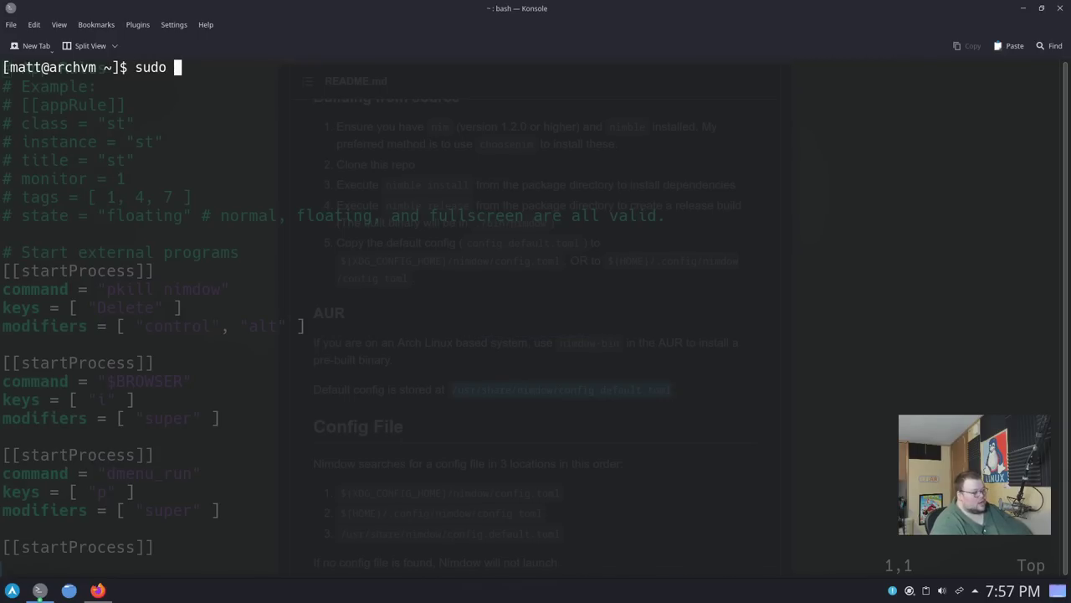
{"action": "type", "text": "pacman -"}
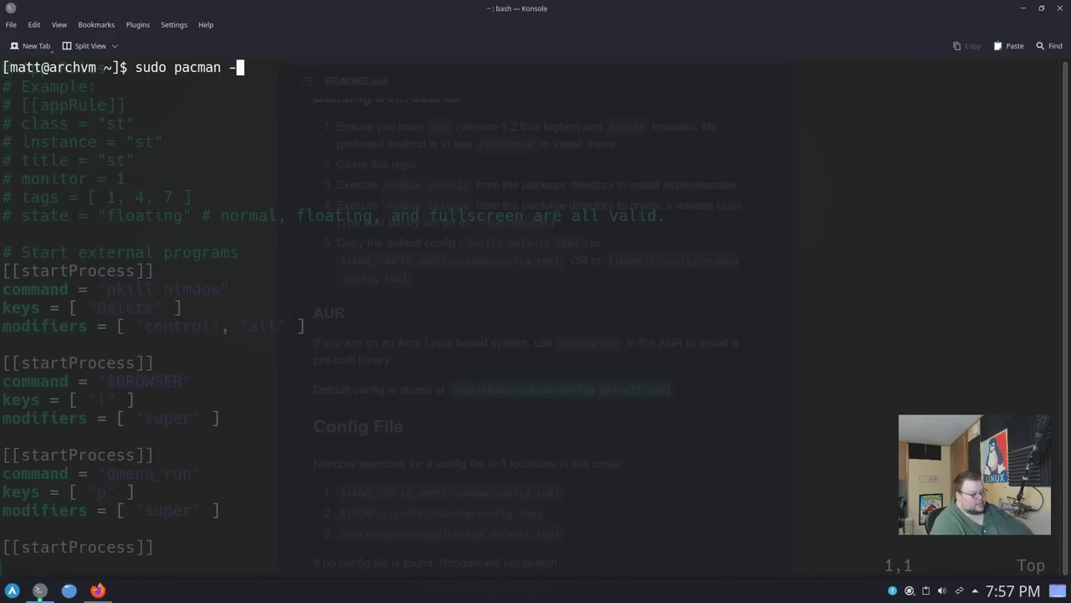
{"action": "type", "text": "S alacritty dmn"}
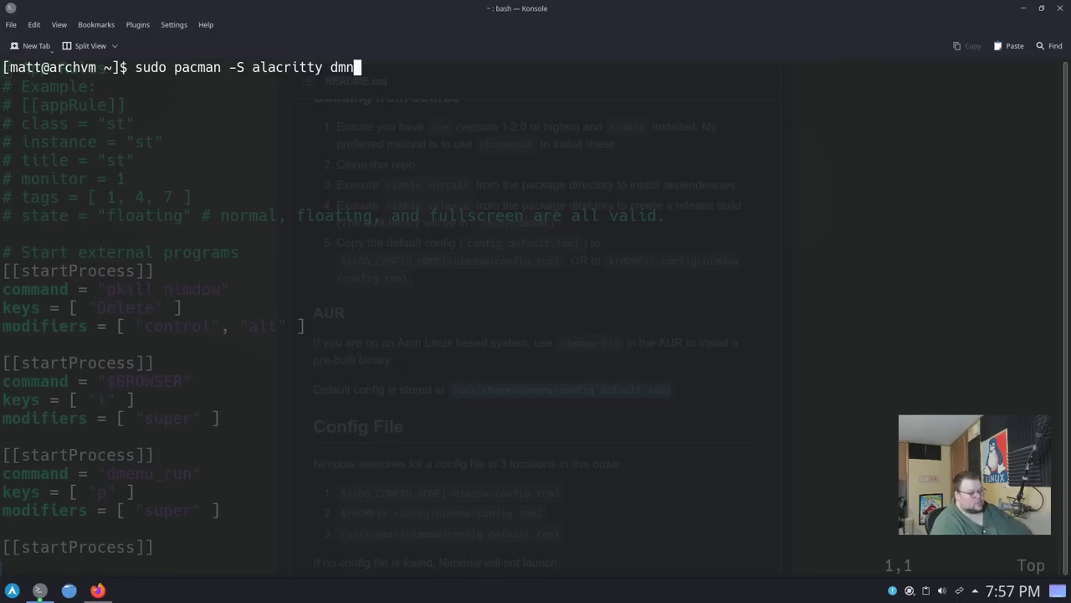
{"action": "key", "text": "BackSpace"}
{"action": "type", "text": "enu"}
{"action": "key", "text": "Return"}
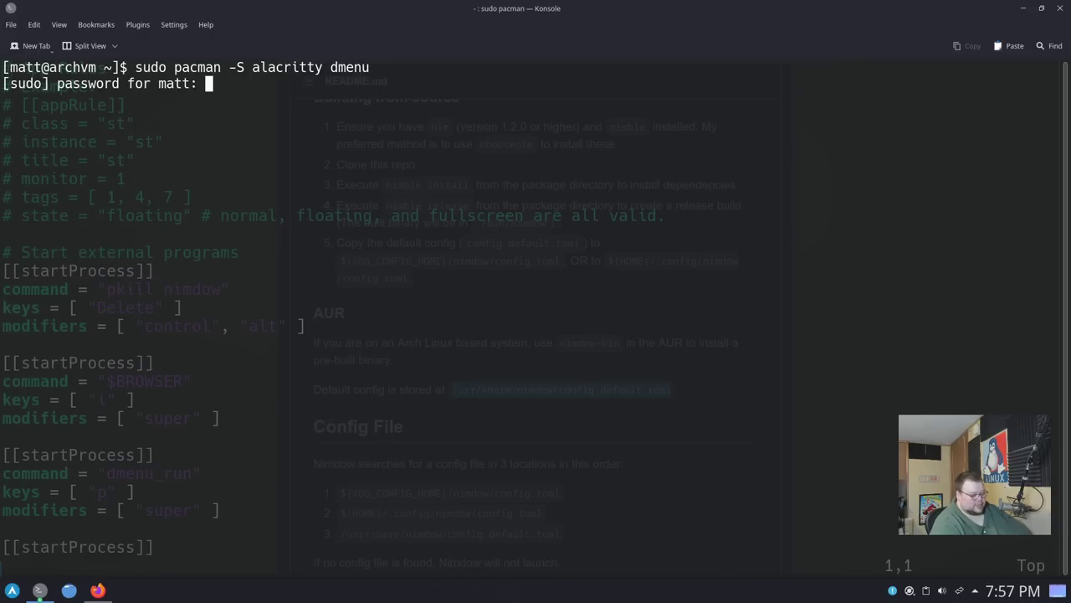
{"action": "key", "text": "Return"}
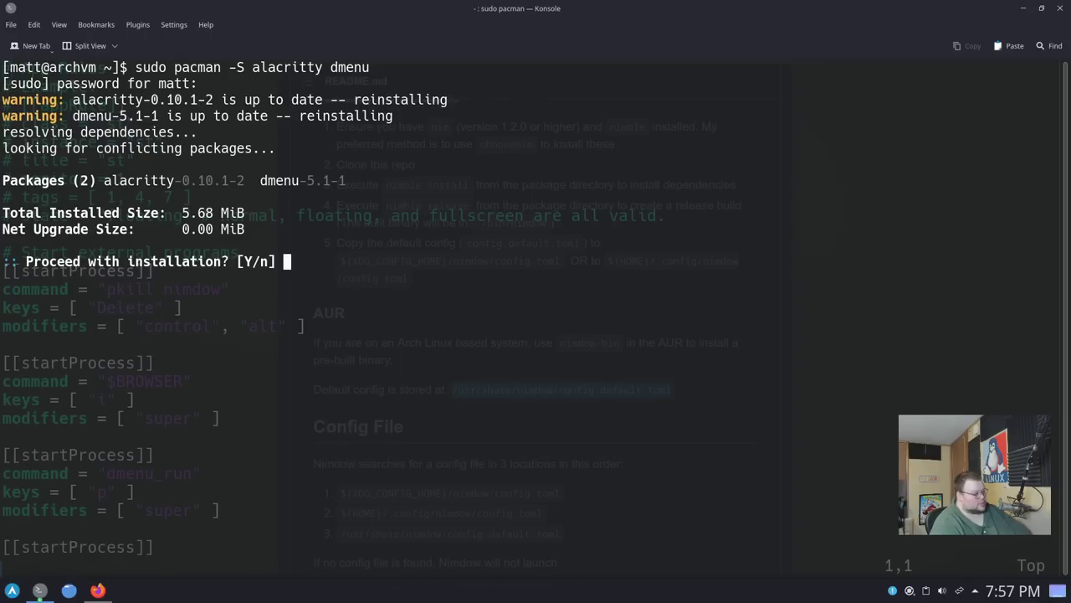
{"action": "key", "text": "ctrl+c"}
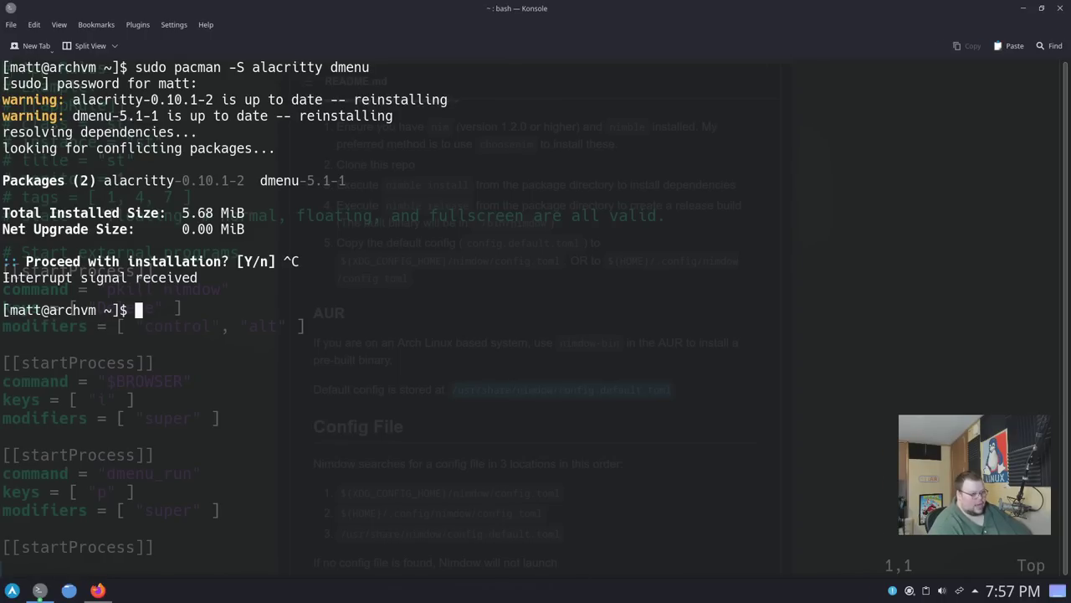
{"action": "key", "text": "ctrl+d"}
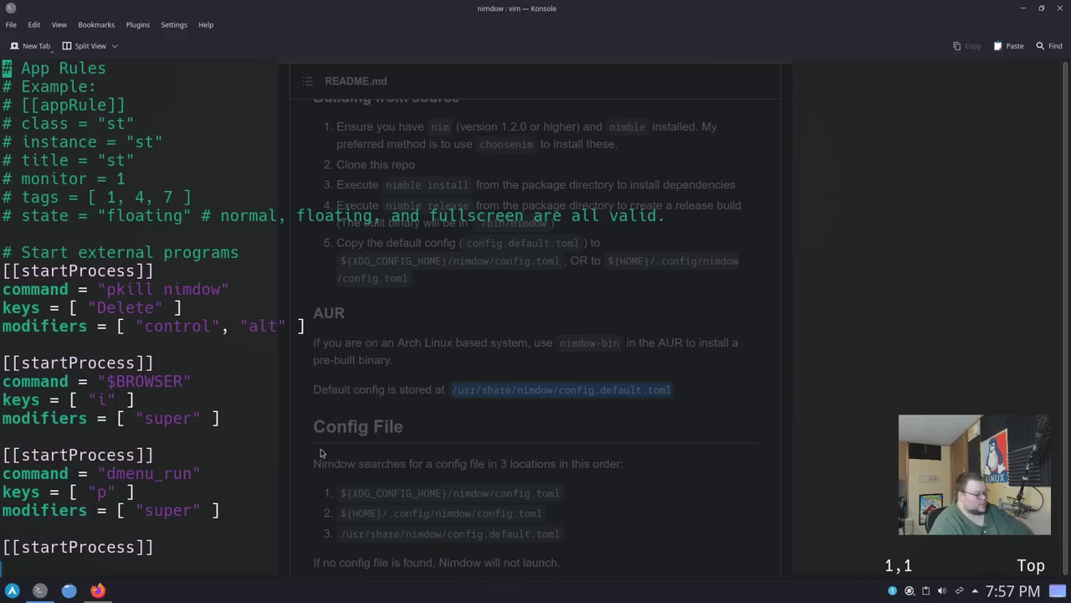
Change the terminal command from "st" to "alacritty", save config.toml, and close Konsole.
{"action": "key", "text": "j"}
{"action": "key", "text": "j"}
{"action": "key", "text": "j"}
{"action": "key", "text": "j"}
{"action": "key", "text": "j"}
{"action": "key", "text": "j"}
{"action": "key", "text": "j"}
{"action": "key", "text": "j"}
{"action": "key", "text": "j"}
{"action": "key", "text": "j"}
{"action": "key", "text": "j"}
{"action": "key", "text": "j"}
{"action": "key", "text": "j"}
{"action": "key", "text": "j"}
{"action": "key", "text": "j"}
{"action": "key", "text": "j"}
{"action": "key", "text": "j"}
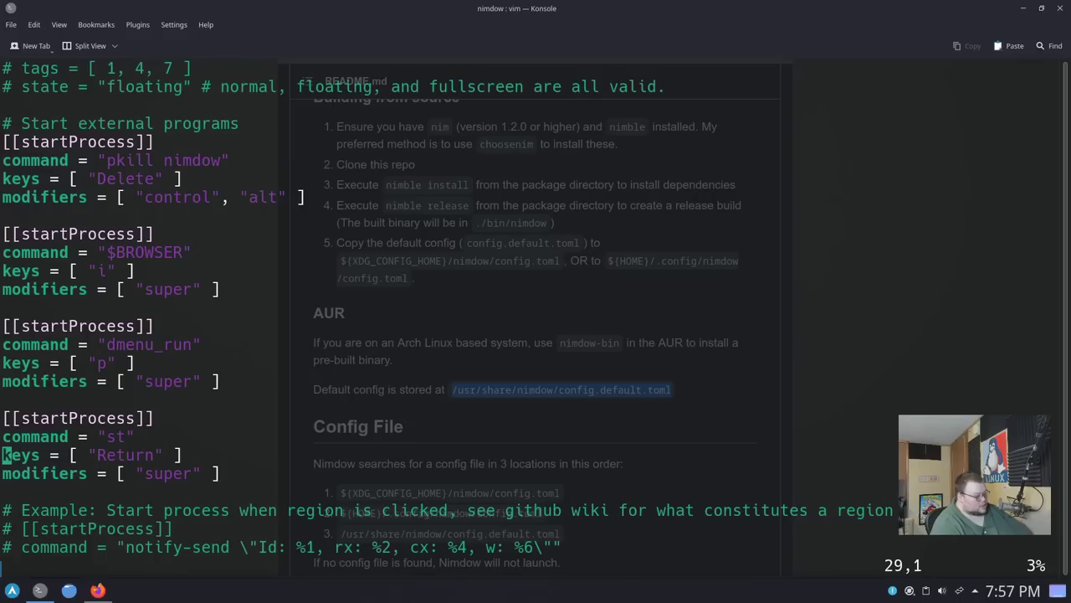
{"action": "key", "text": "k"}
{"action": "key", "text": "l"}
{"action": "key", "text": "l"}
{"action": "key", "text": "l"}
{"action": "key", "text": "l"}
{"action": "key", "text": "l"}
{"action": "key", "text": "l"}
{"action": "key", "text": "l"}
{"action": "key", "text": "d"}
{"action": "key", "text": "i"}
{"action": "key", "text": "quotedbl"}
{"action": "type", "text": "i"}
{"action": "type", "text": "alacritty"}
{"action": "key", "text": "Escape"}
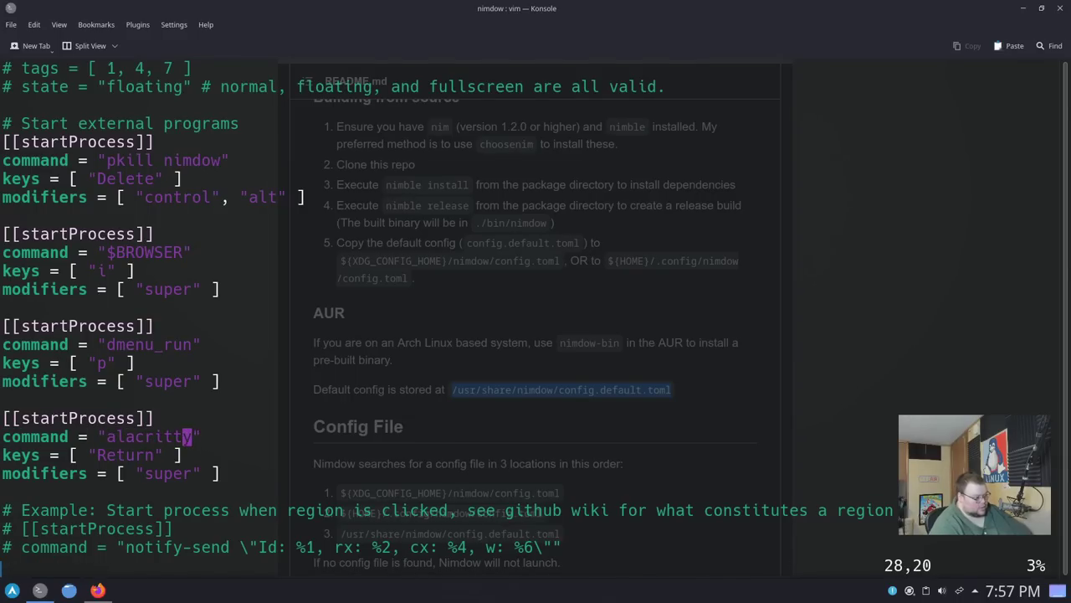
{"action": "type", "text": ":wq"}
{"action": "key", "text": "Return"}
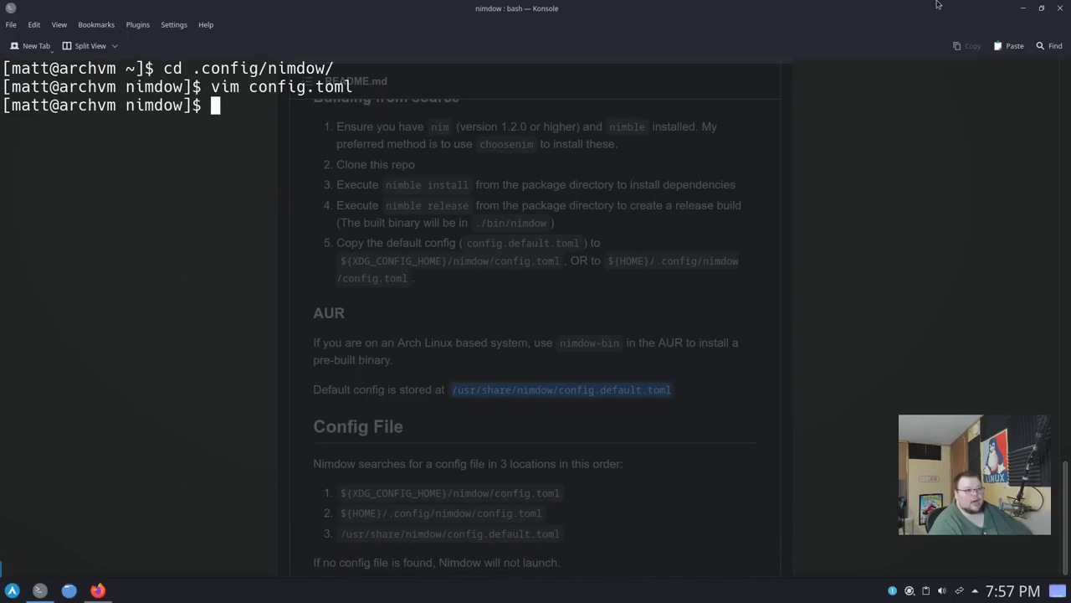
{"action": "left_click", "coordinate": [1059, 9]}
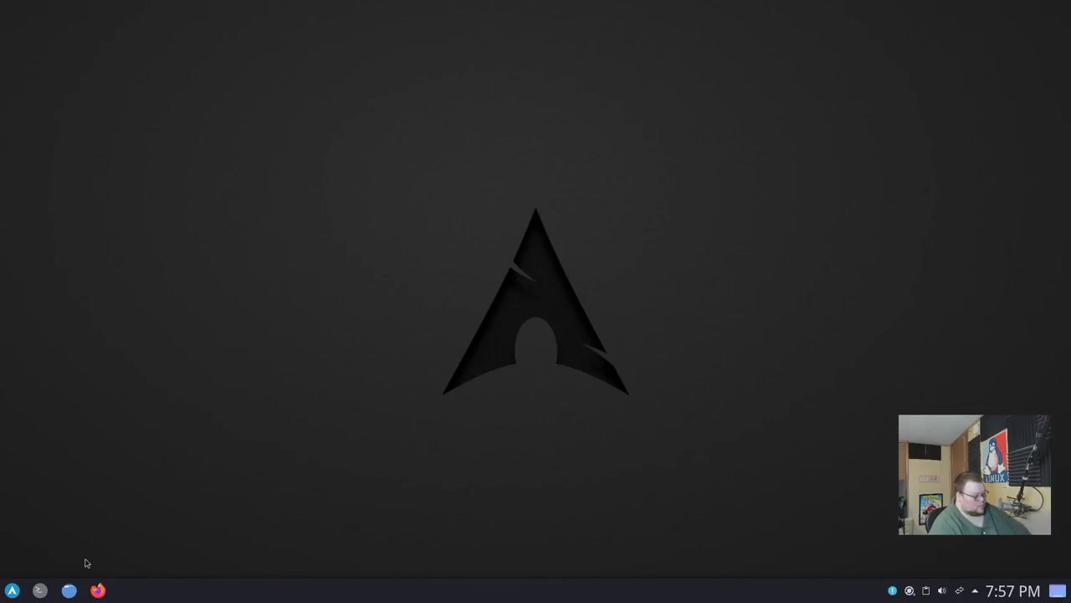
Log out of Plasma and choose the nimdow session from the login screen's session list.
{"action": "left_click", "coordinate": [12, 590]}
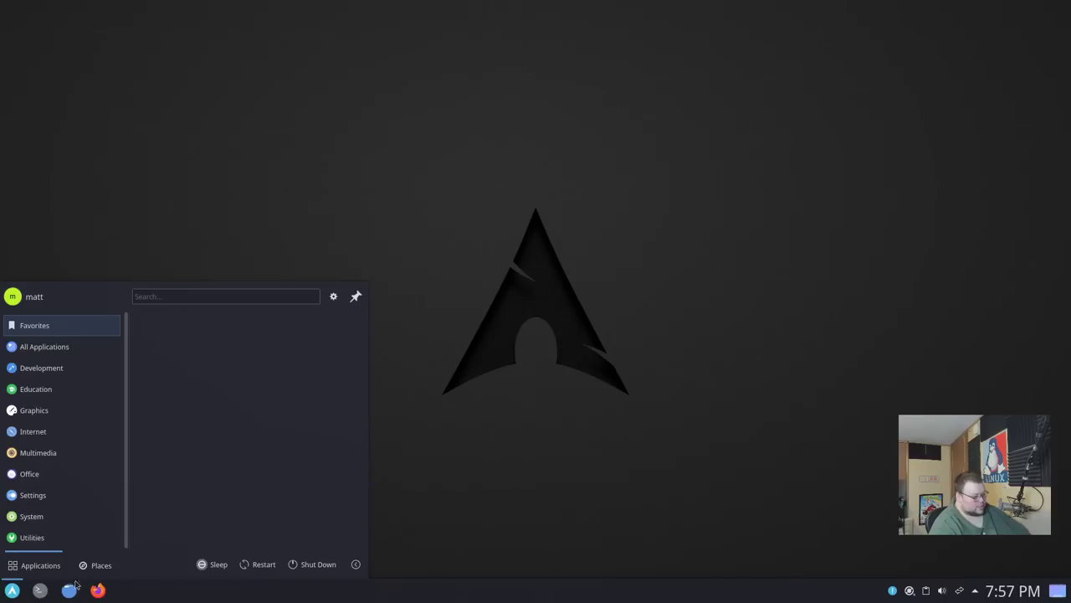
{"action": "left_click", "coordinate": [355, 564]}
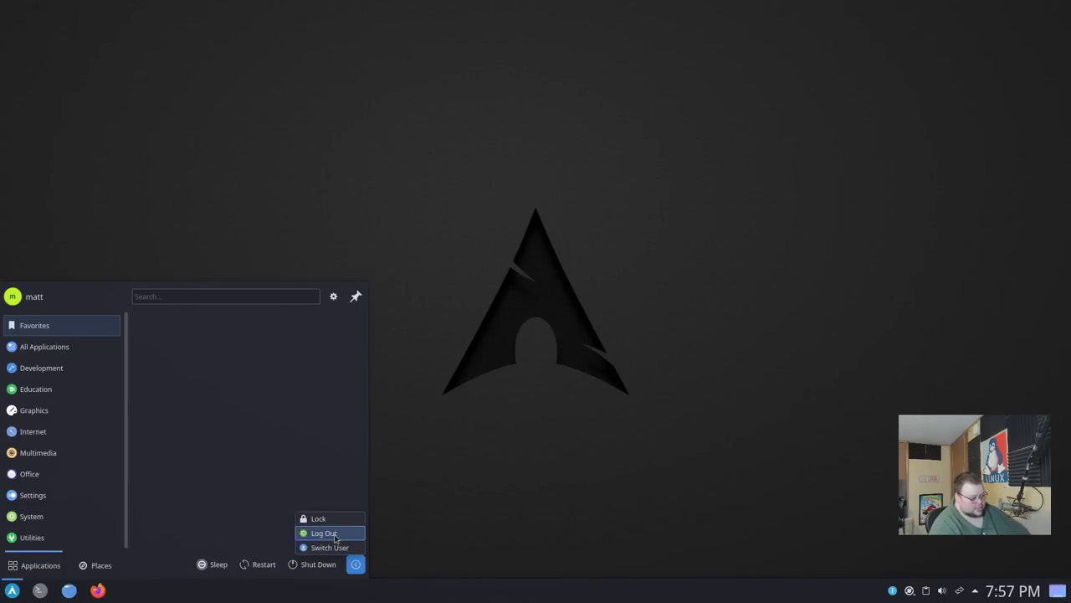
{"action": "left_click", "coordinate": [337, 534]}
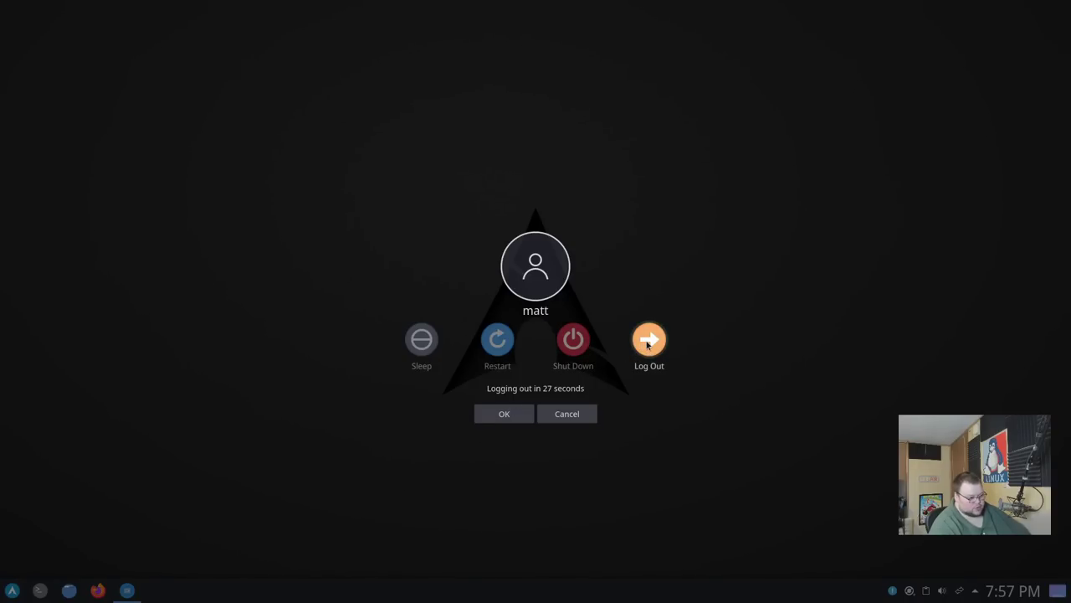
{"action": "left_click", "coordinate": [648, 341]}
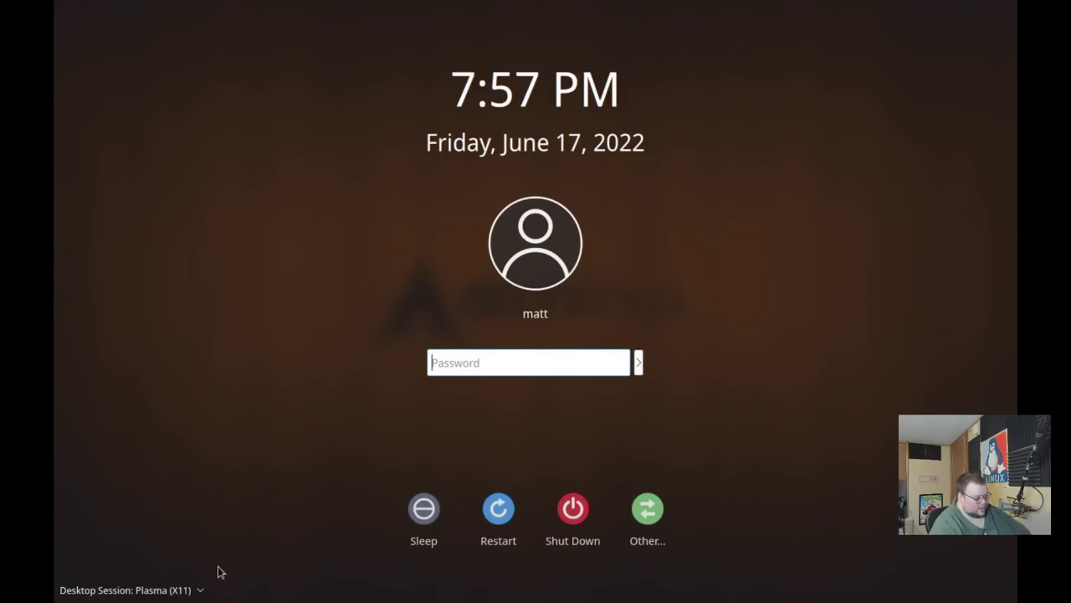
{"action": "left_click", "coordinate": [188, 590]}
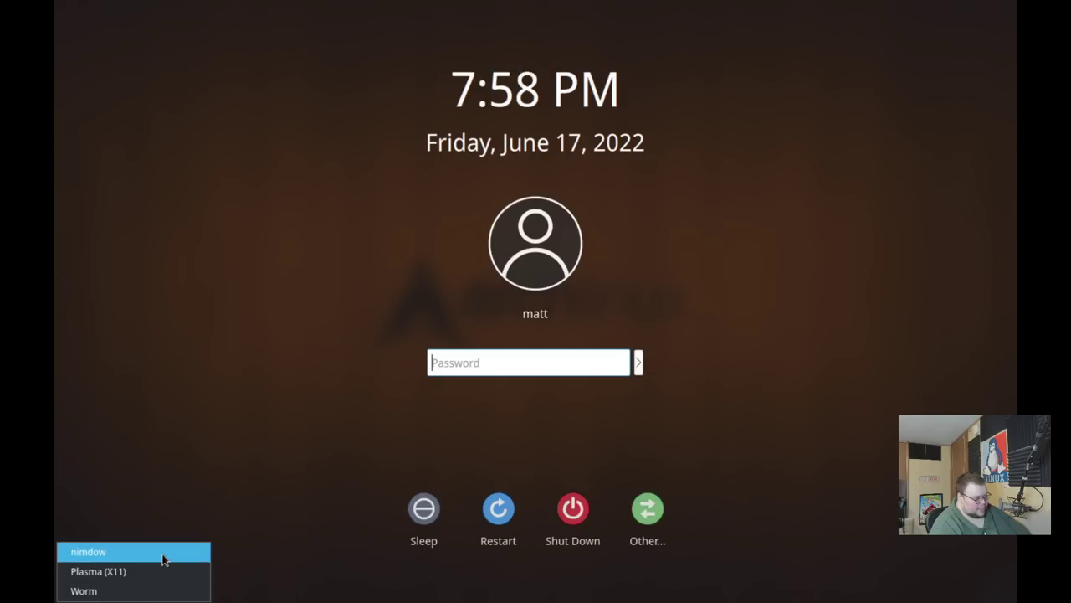
{"action": "left_click", "coordinate": [164, 556]}
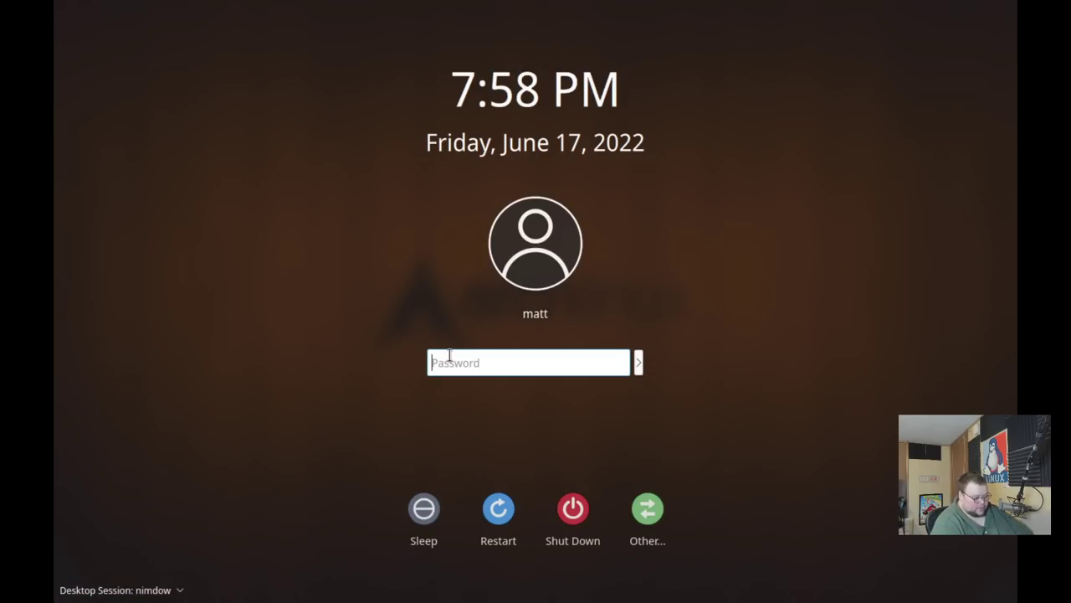
Enter the password to start nimdow, spawn several Alacritty terminals with Super+Return, and focus the left one.
{"action": "type", "text": "•••"}
{"action": "key", "text": "Return"}
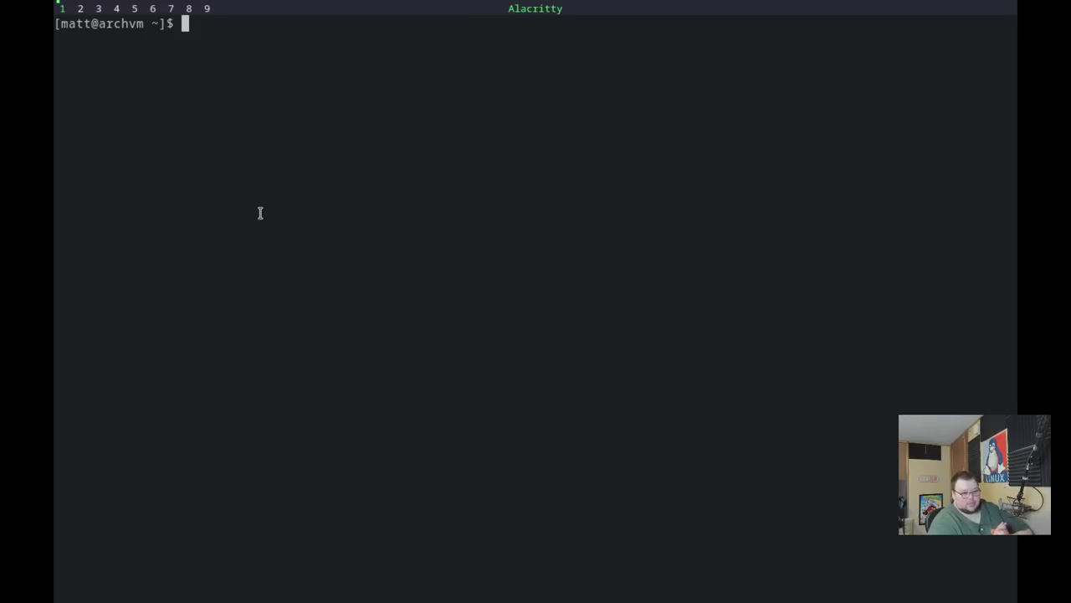
{"action": "key", "text": "super+Return"}
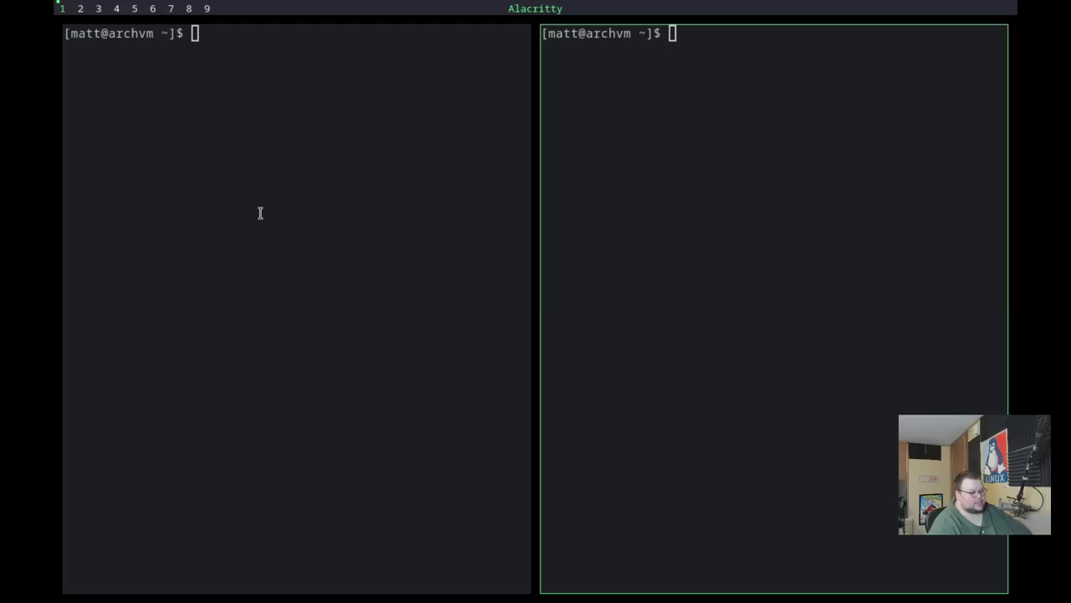
{"action": "key", "text": "super+Return"}
{"action": "key", "text": "super+Return"}
{"action": "key", "text": "super+Return"}
{"action": "key", "text": "super+Return"}
{"action": "key", "text": "super+Return"}
{"action": "key", "text": "super+Return"}
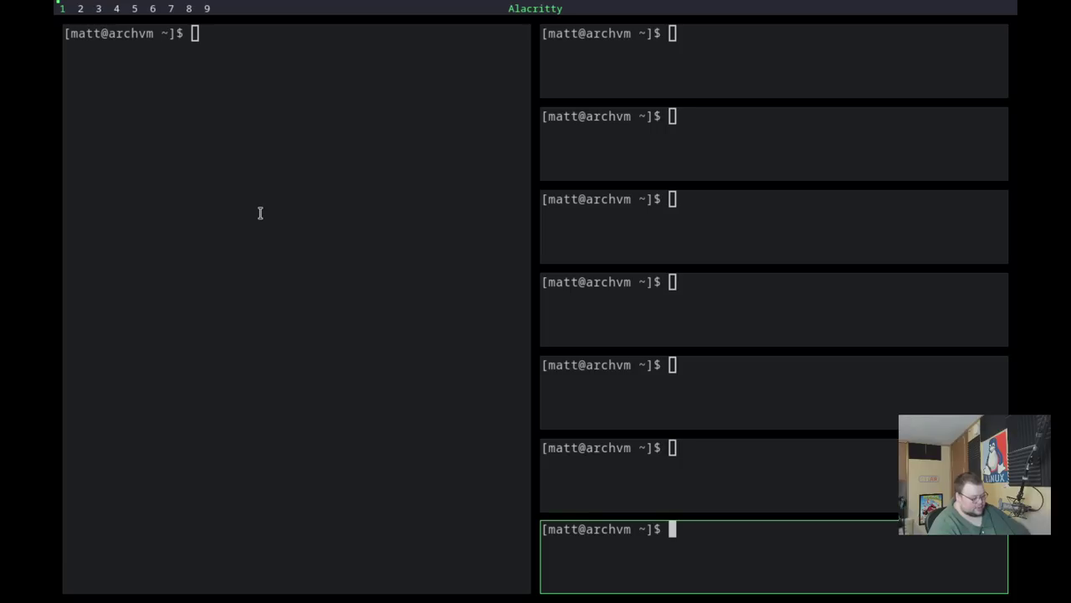
{"action": "type", "text": "q"}
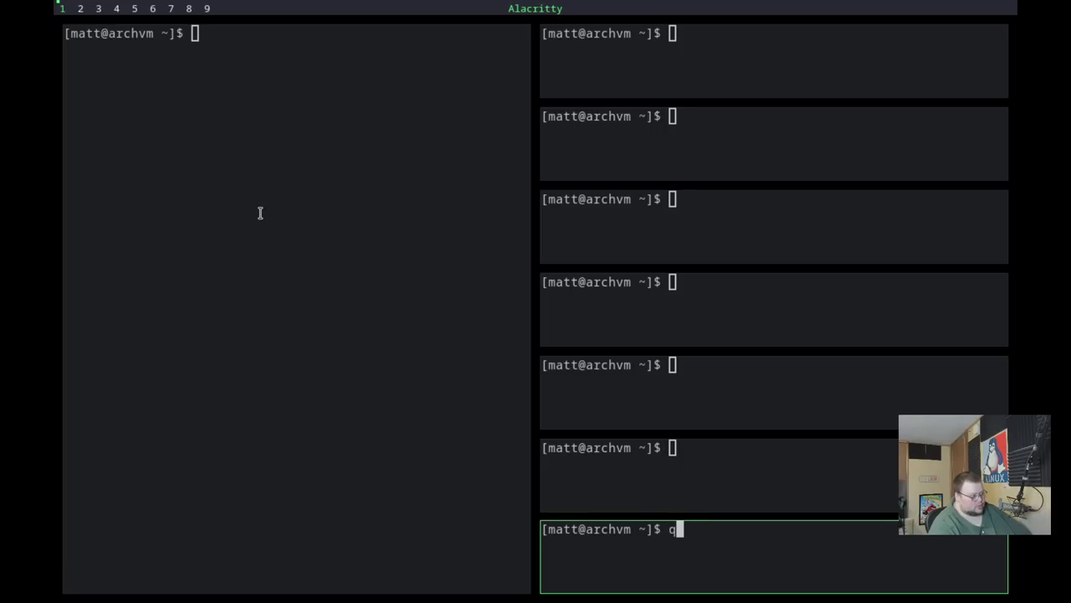
{"action": "left_click", "coordinate": [261, 211]}
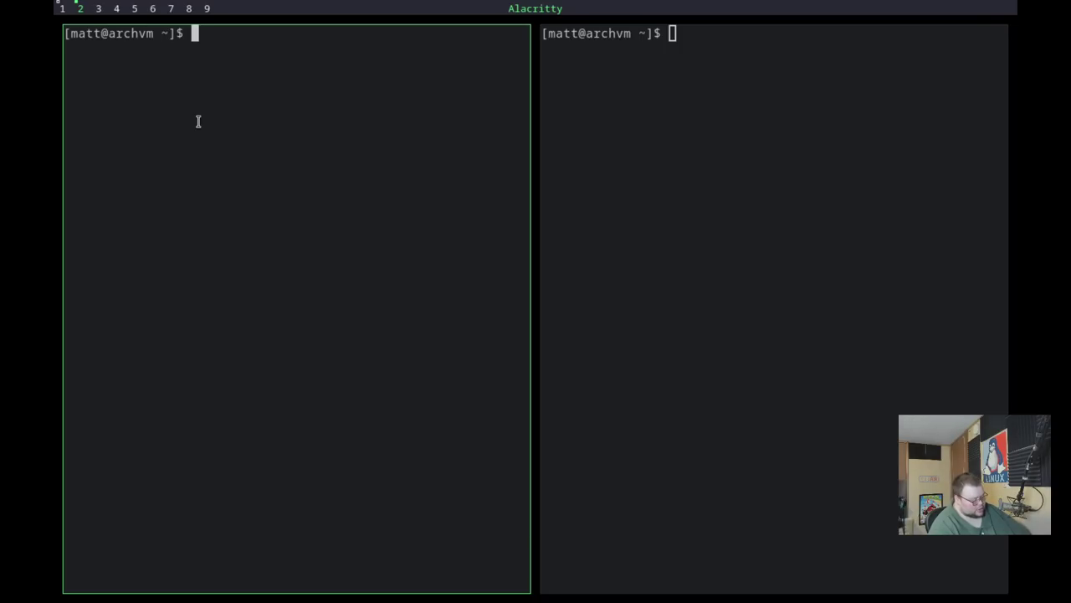
On tag 1, close three stacked terminals with Super+Shift+C.
{"action": "key", "text": "super+1"}
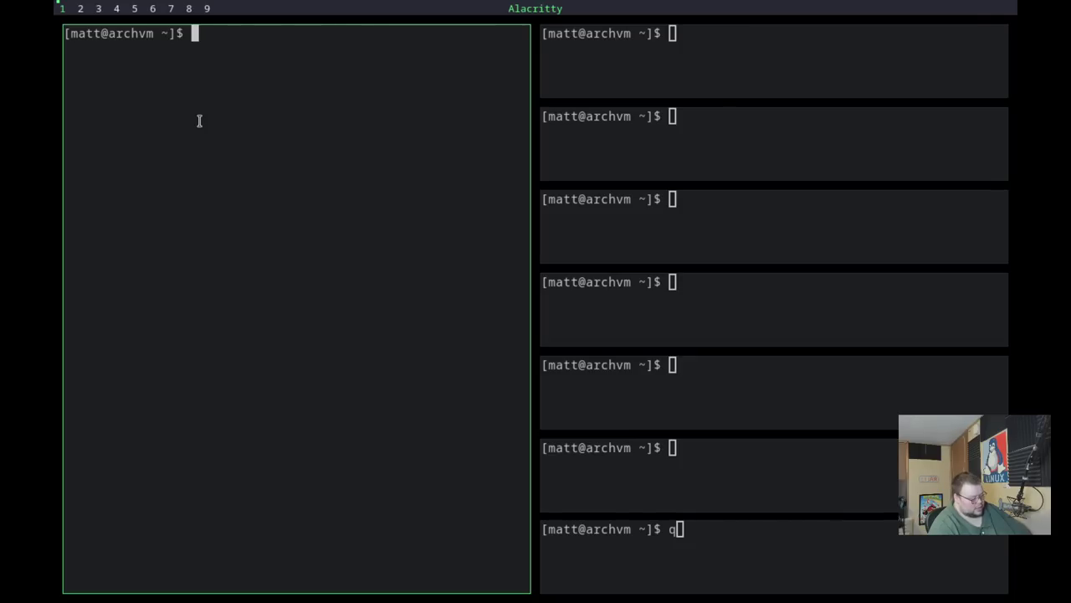
{"action": "key", "text": "super+shift+c"}
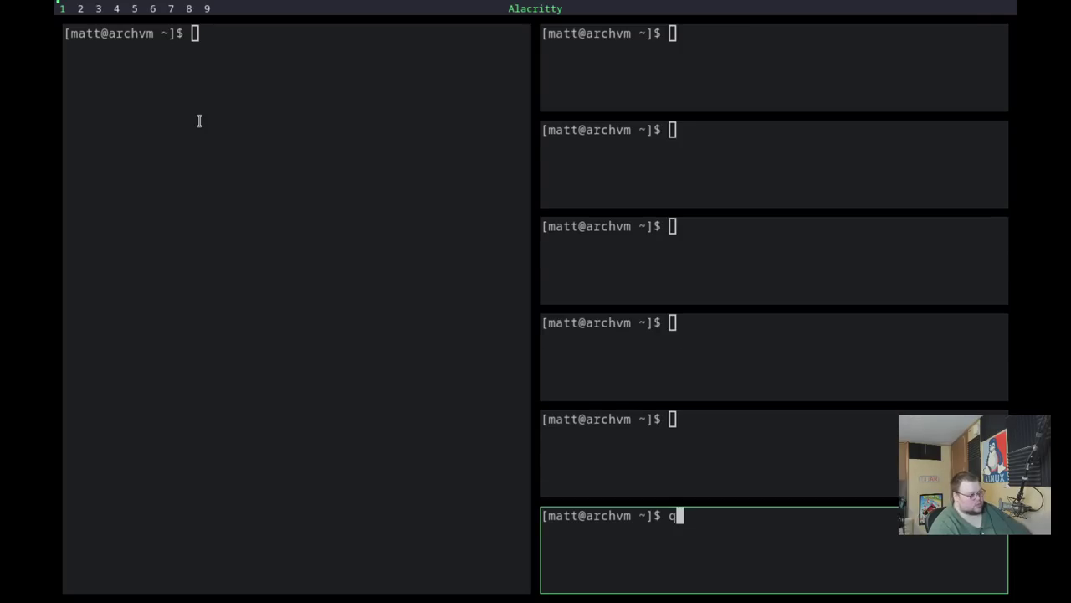
{"action": "key", "text": "super+shift+c"}
{"action": "key", "text": "super+shift+c"}
{"action": "key", "text": "super+shift+c"}
{"action": "key", "text": "super+shift+c"}
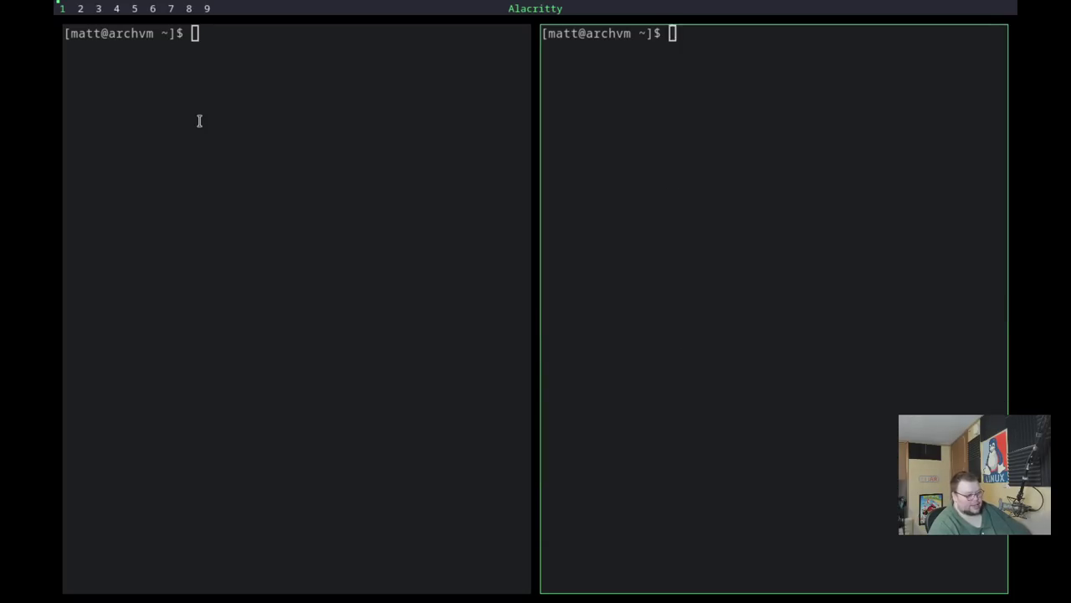
{"action": "key", "text": "super+shift+c"}
{"action": "key", "text": "super+shift+c"}
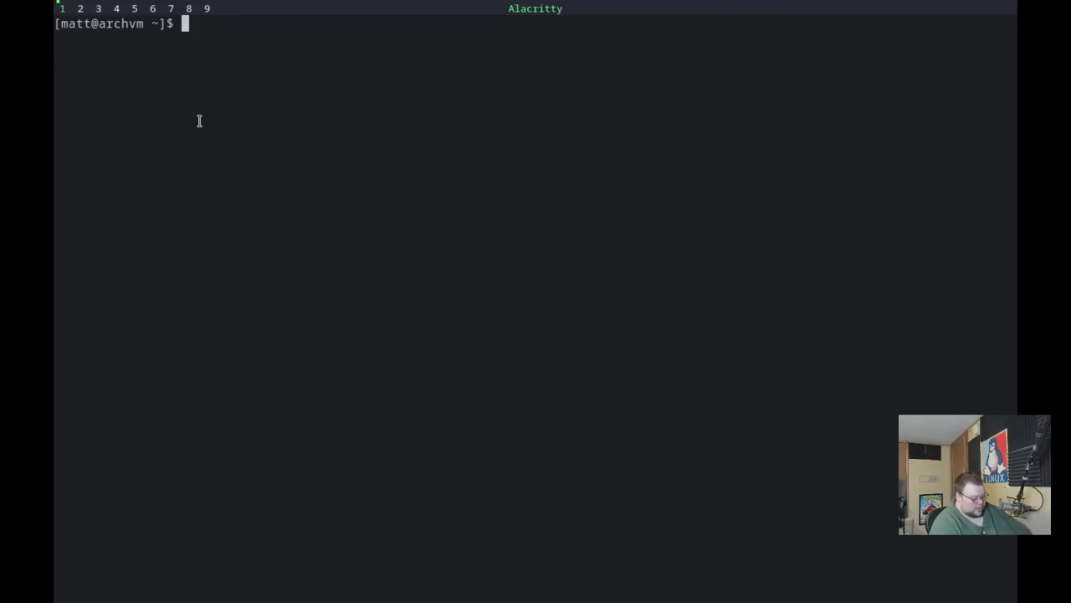
Run free -m to check memory usage, about 299 MB used of 3924.
{"action": "type", "text": "free 0"}
{"action": "key", "text": "BackSpace"}
{"action": "type", "text": "-m"}
{"action": "key", "text": "Return"}
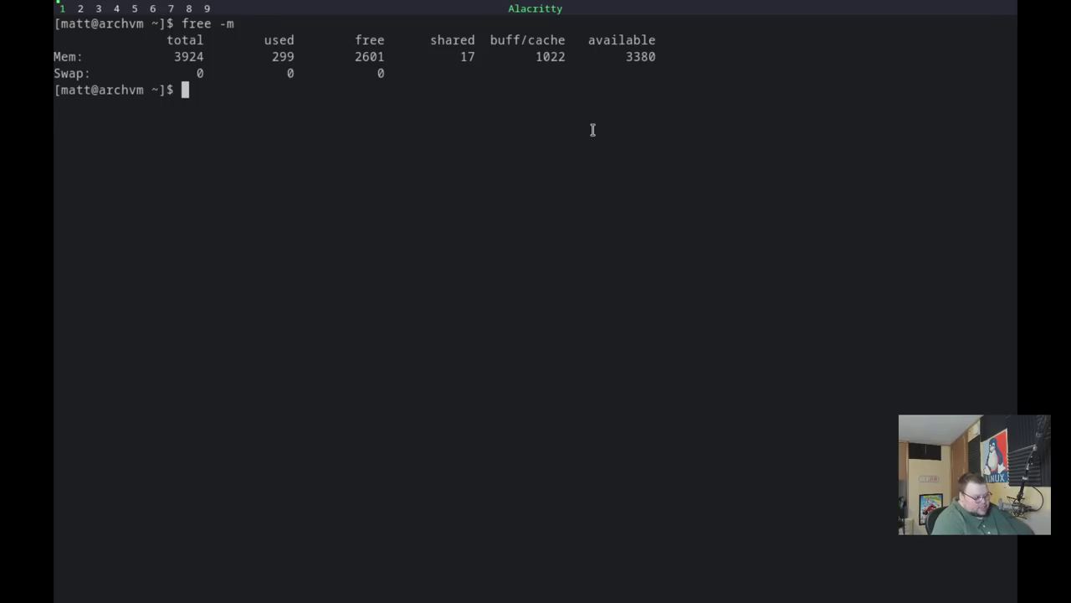
Open ~/.config/nimdow/config.toml in vim.
{"action": "type", "text": "cd .config/nimdow/"}
{"action": "key", "text": "Return"}
{"action": "type", "text": "vim co"}
{"action": "key", "text": "Tab"}
{"action": "key", "text": "Return"}
Move through the bar colour settings to the barHeight value of 20.
{"action": "key", "text": "j"}
{"action": "key", "text": "j"}
{"action": "key", "text": "j"}
{"action": "key", "text": "j"}
{"action": "key", "text": "j"}
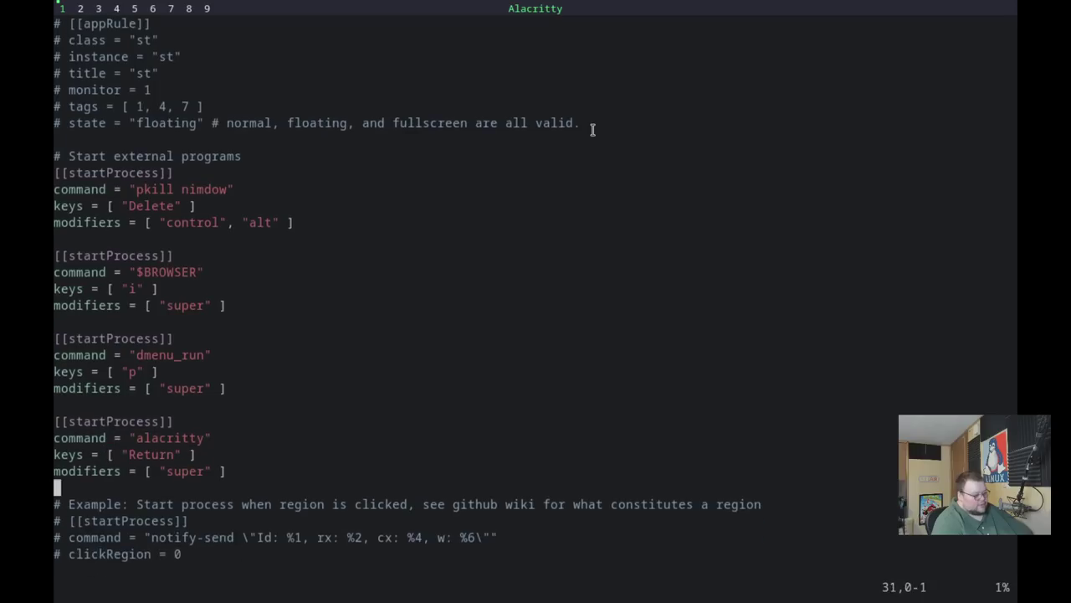
{"action": "key", "text": "j"}
{"action": "key", "text": "j"}
{"action": "key", "text": "j"}
{"action": "key", "text": "j"}
{"action": "key", "text": "j"}
{"action": "key", "text": "j"}
{"action": "key", "text": "j"}
{"action": "key", "text": "j"}
{"action": "key", "text": "j"}
{"action": "key", "text": "j"}
{"action": "key", "text": "j"}
{"action": "key", "text": "j"}
{"action": "key", "text": "j"}
{"action": "key", "text": "j"}
{"action": "key", "text": "j"}
{"action": "key", "text": "j"}
{"action": "key", "text": "j"}
{"action": "key", "text": "j"}
{"action": "key", "text": "j"}
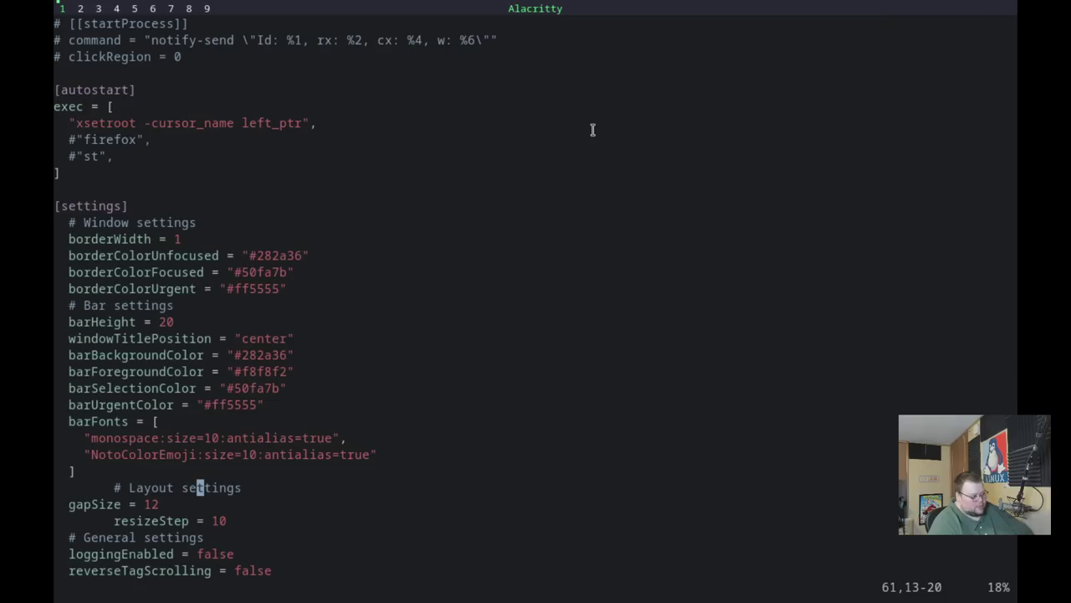
{"action": "key", "text": "k"}
{"action": "key", "text": "k"}
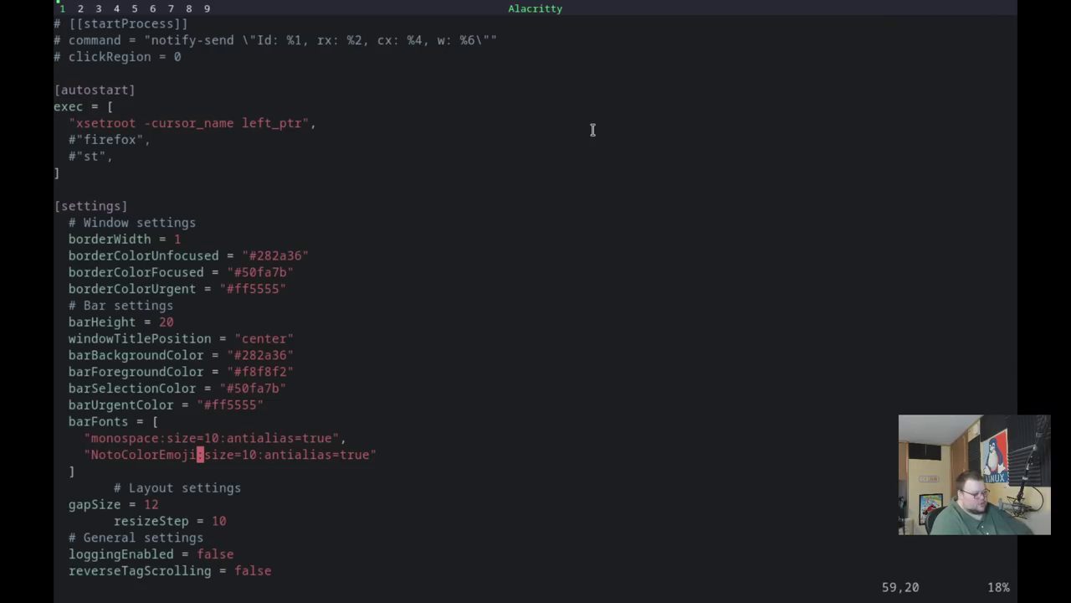
{"action": "key", "text": "j"}
{"action": "key", "text": "k"}
{"action": "key", "text": "k"}
{"action": "key", "text": "k"}
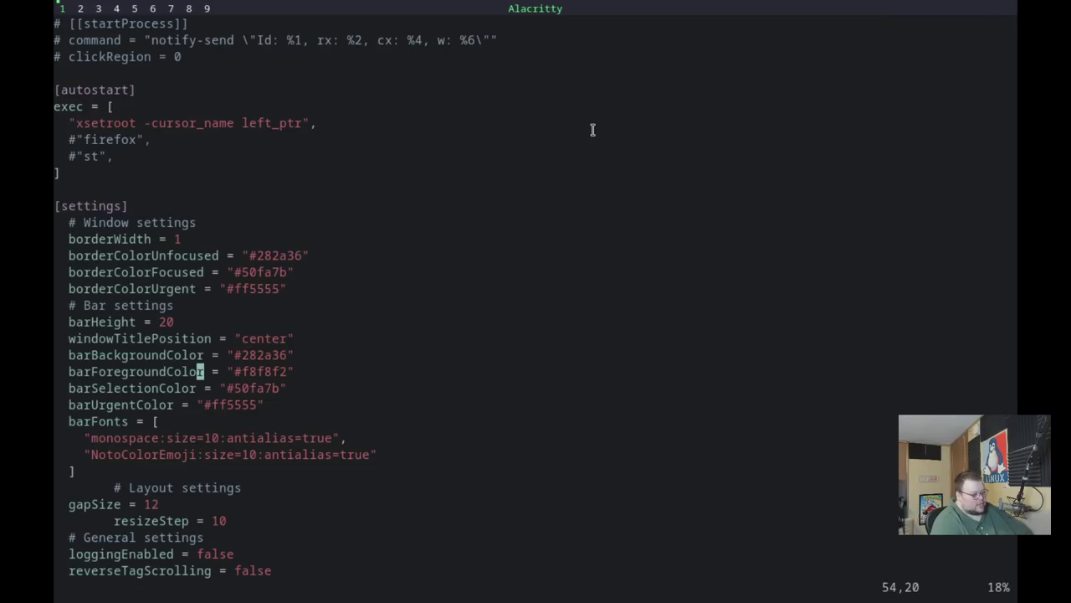
{"action": "key", "text": "k"}
{"action": "key", "text": "k"}
{"action": "key", "text": "j"}
{"action": "key", "text": "j"}
{"action": "key", "text": "j"}
{"action": "key", "text": "k"}
{"action": "key", "text": "k"}
{"action": "key", "text": "k"}
{"action": "key", "text": "k"}
{"action": "key", "text": "h"}
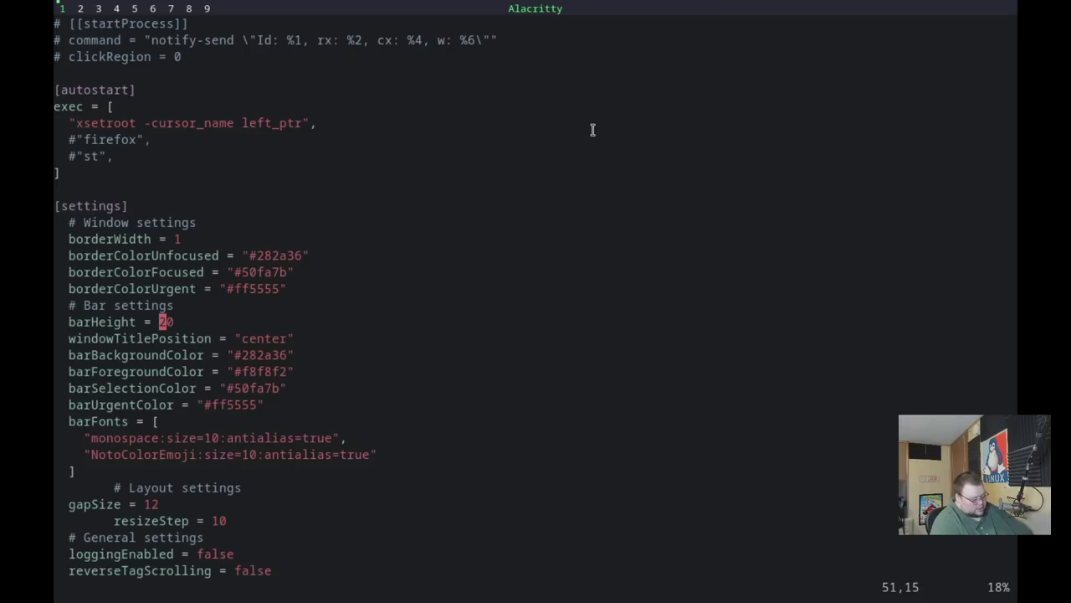
Set barHeight to 25, save, and reload nimdow to see the taller bar.
{"action": "type", "text": "cw"}
{"action": "type", "text": "25"}
{"action": "key", "text": "Escape"}
{"action": "type", "text": ":w"}
{"action": "key", "text": "Return"}
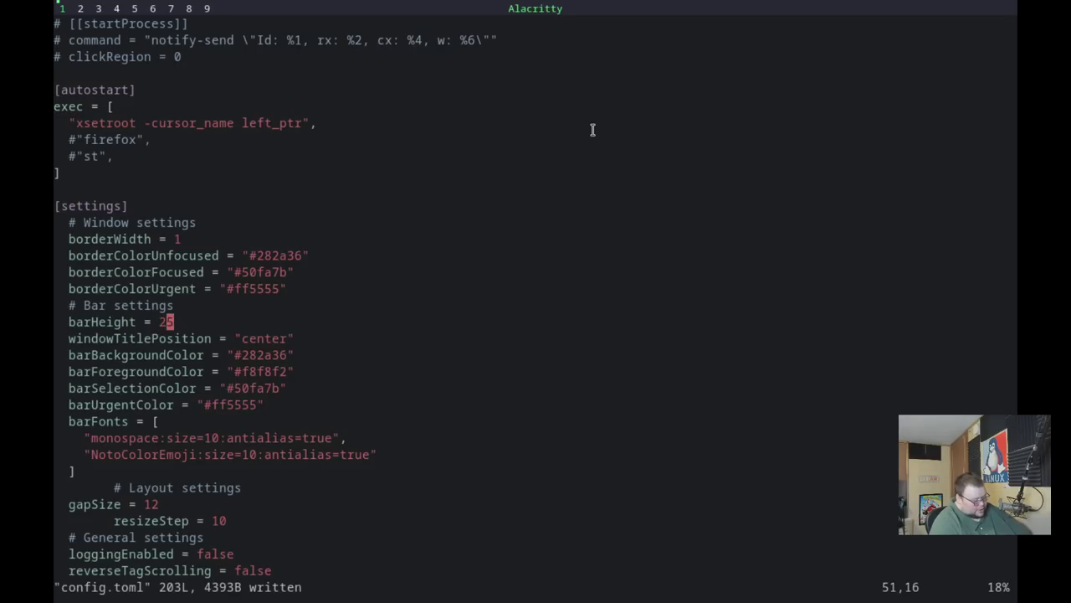
{"action": "key", "text": "super+shift+r"}
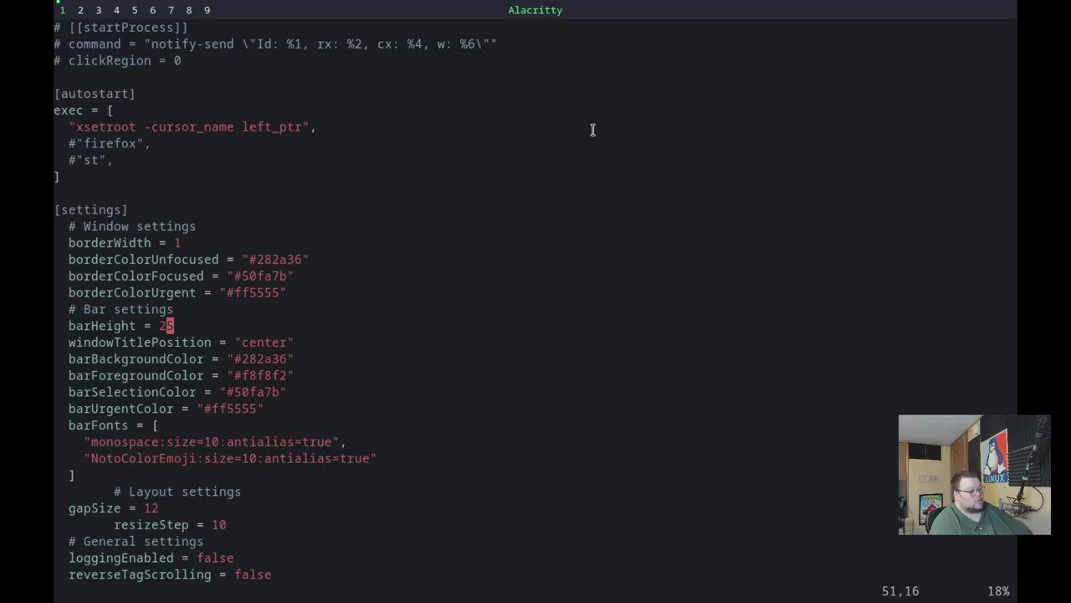
Set barHeight to 40, save, and reload nimdow.
{"action": "type", "text": "bcw"}
{"action": "type", "text": "40"}
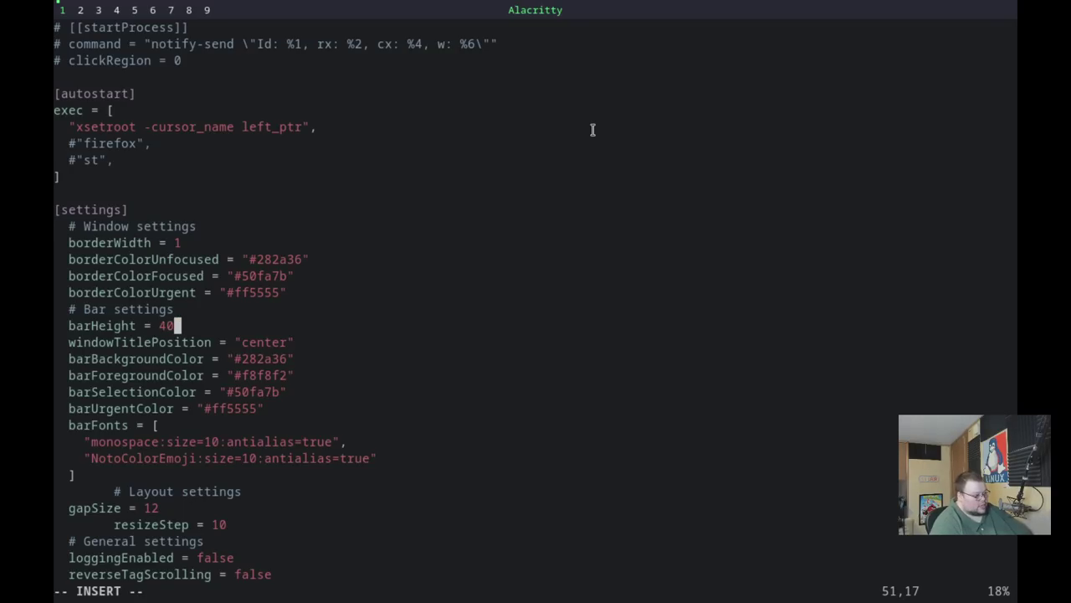
{"action": "key", "text": "Escape"}
{"action": "type", "text": ":w"}
{"action": "key", "text": "Return"}
{"action": "key", "text": "super+shift+r"}
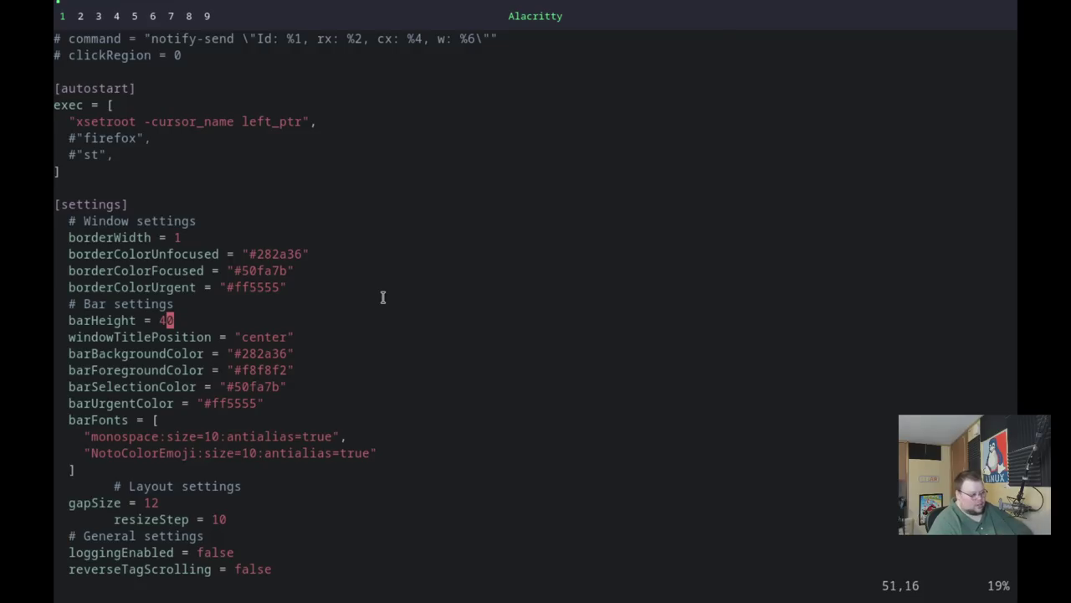
Restore barHeight to 20, save, and reload nimdow.
{"action": "type", "text": "hhlcw"}
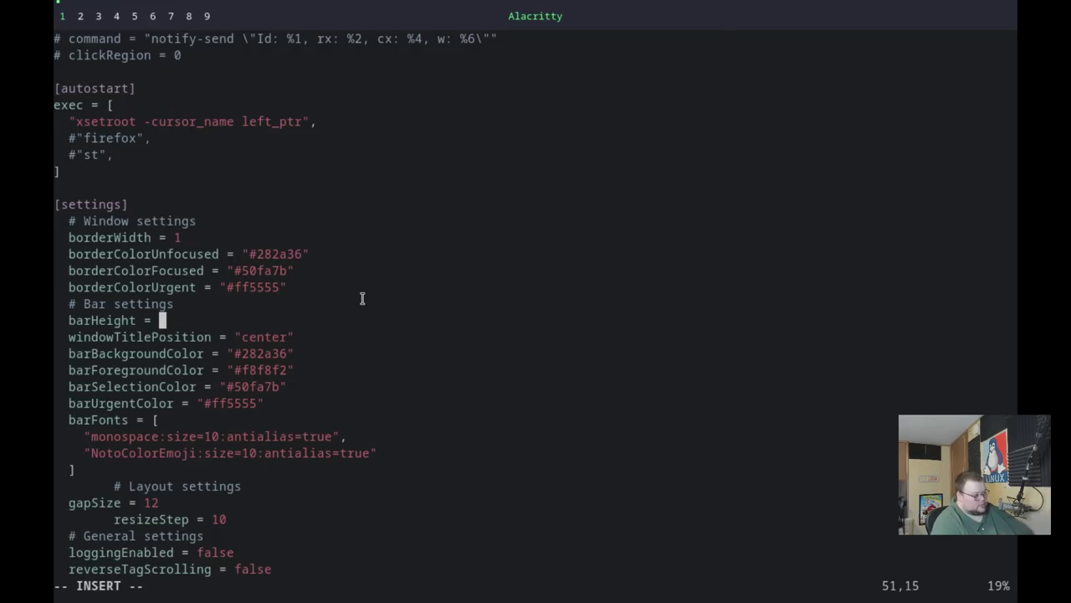
{"action": "type", "text": "20"}
{"action": "key", "text": "Escape"}
{"action": "type", "text": ":w"}
{"action": "key", "text": "Return"}
{"action": "key", "text": "super+shift+r"}
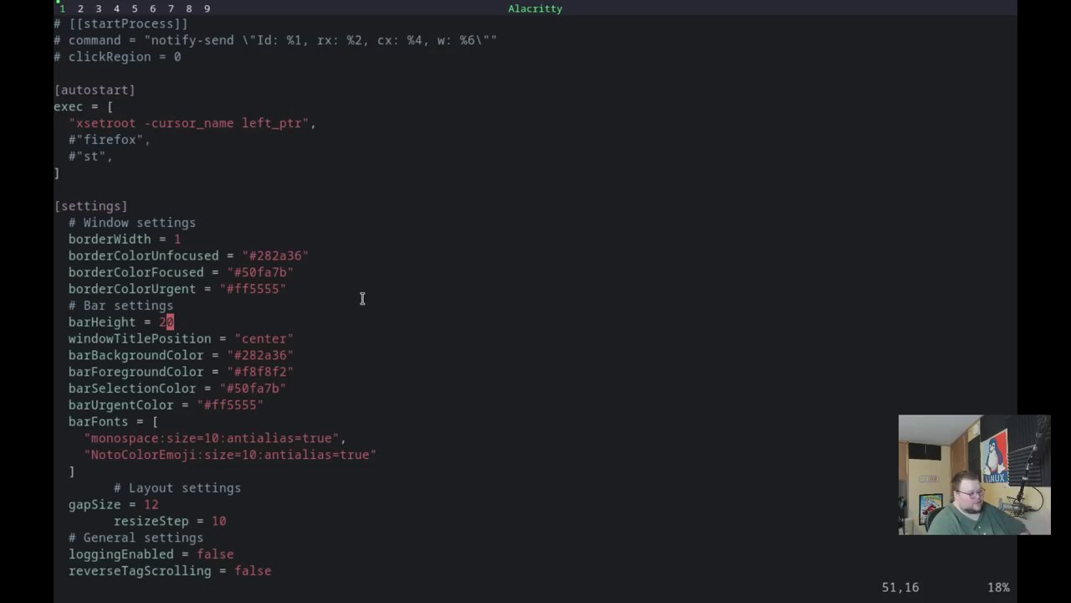
{"action": "key", "text": "k"}
{"action": "key", "text": "k"}
{"action": "key", "text": "k"}
{"action": "key", "text": "k"}
{"action": "key", "text": "k"}
{"action": "key", "text": "k"}
{"action": "key", "text": "k"}
{"action": "key", "text": "k"}
{"action": "key", "text": "k"}
{"action": "key", "text": "k"}
{"action": "key", "text": "k"}
{"action": "key", "text": "k"}
{"action": "key", "text": "k"}
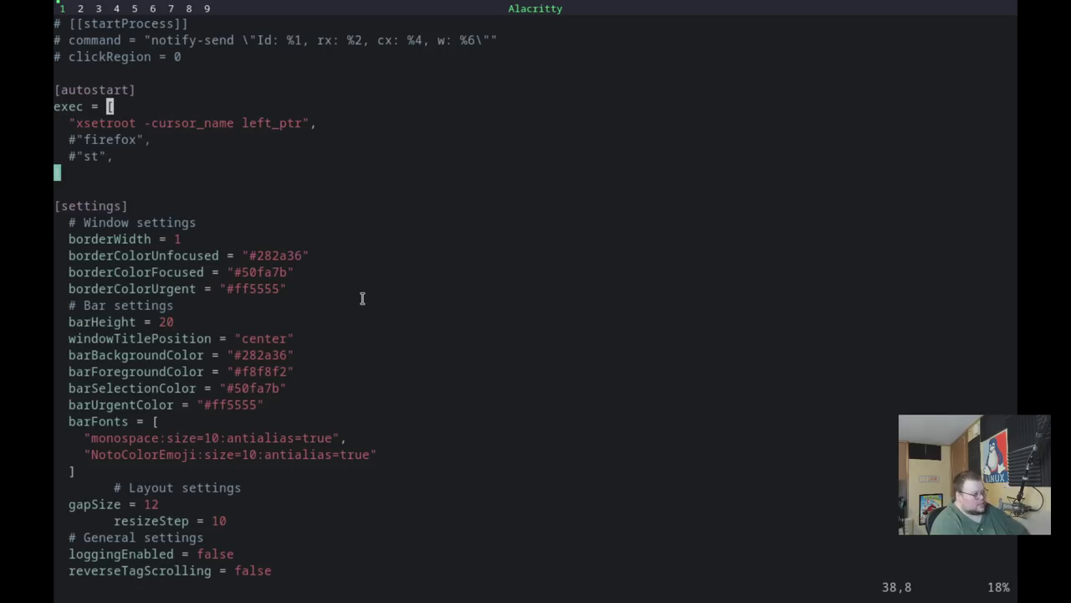
{"action": "key", "text": "j"}
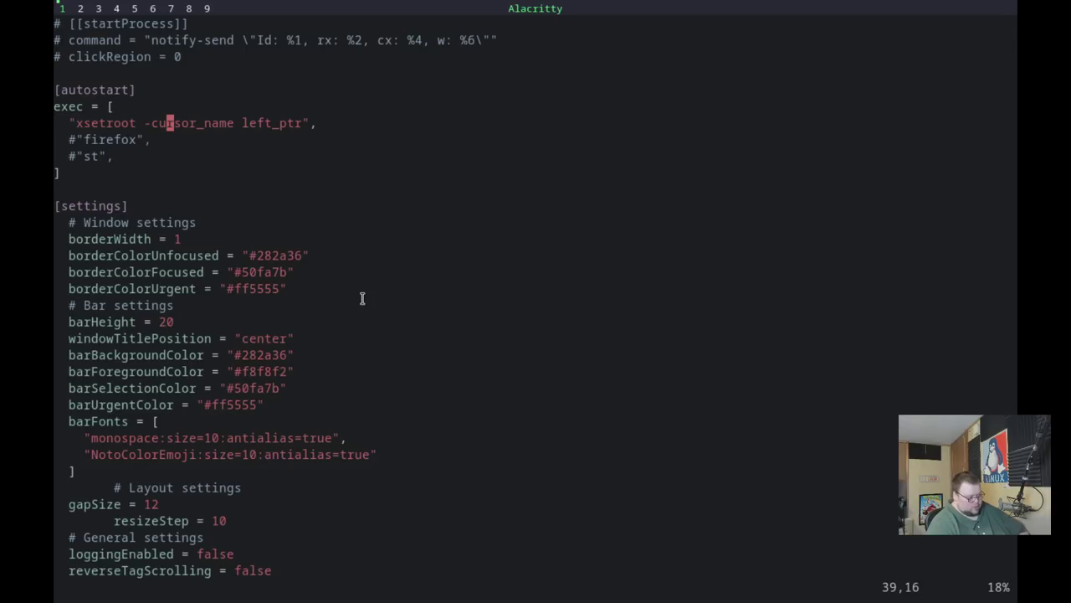
Spawn a terminal beside vim, refocus the editor and move to the gapSize line.
{"action": "key", "text": "j"}
{"action": "key", "text": "j"}
{"action": "key", "text": "j"}
{"action": "key", "text": "j"}
{"action": "key", "text": "j"}
{"action": "key", "text": "j"}
{"action": "key", "text": "j"}
{"action": "key", "text": "j"}
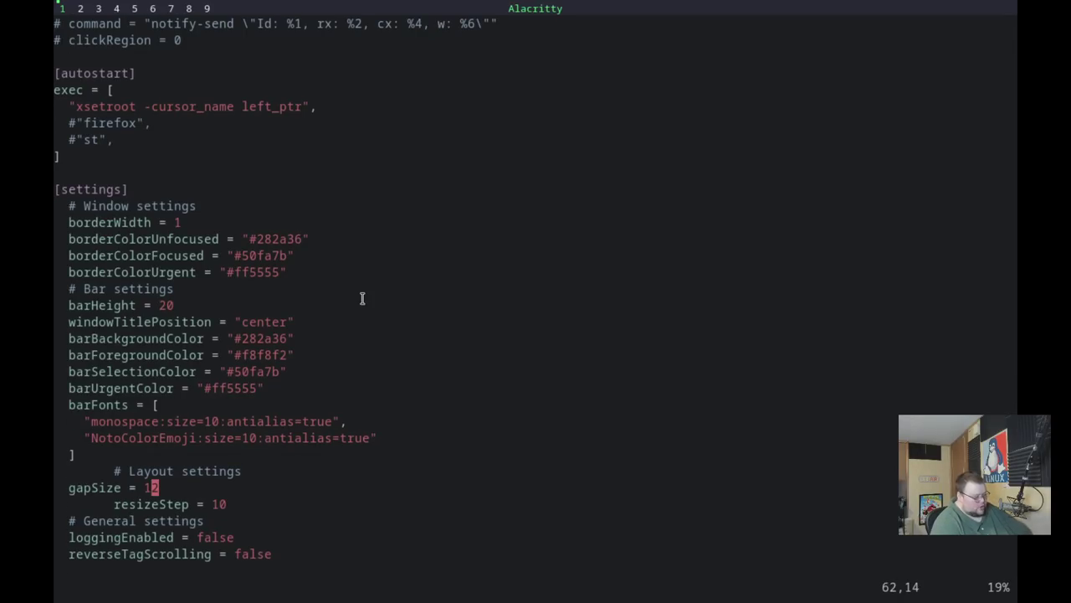
{"action": "key", "text": "super+Return"}
{"action": "key", "text": "super+k"}
{"action": "key", "text": "j"}
{"action": "key", "text": "j"}
{"action": "key", "text": "j"}
{"action": "key", "text": "k"}
{"action": "key", "text": "k"}
{"action": "key", "text": "k"}
{"action": "key", "text": "h"}
Change gapSize from 12 to 20, save and reload, then close the extra terminal.
{"action": "key", "text": "shift+c"}
{"action": "type", "text": "20"}
{"action": "key", "text": "Escape"}
{"action": "type", "text": ":w"}
{"action": "key", "text": "Return"}
{"action": "key", "text": "super+r"}
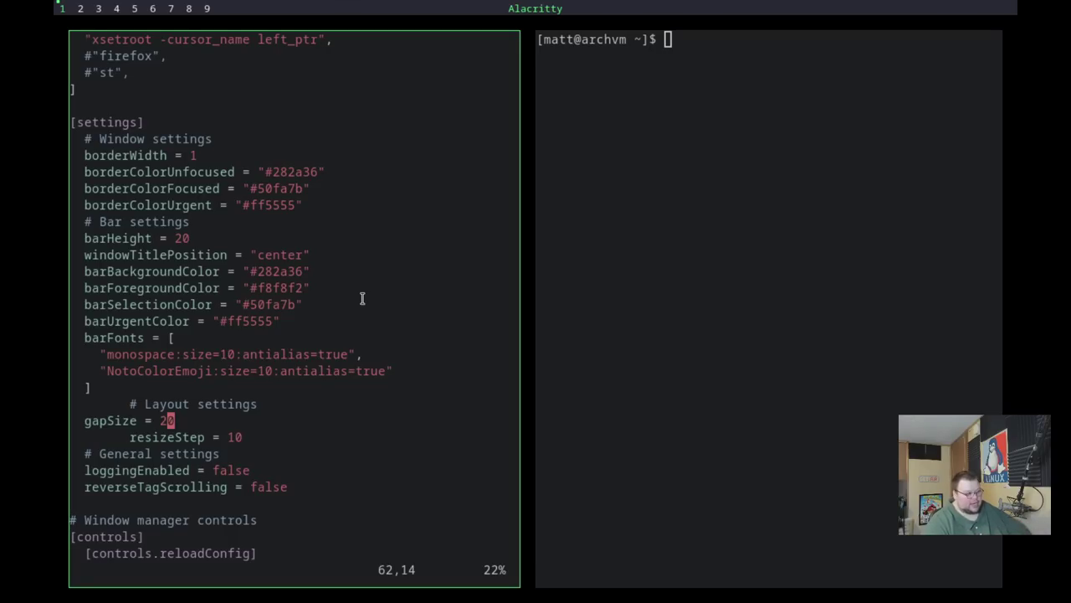
{"action": "key", "text": "ctrl+d"}
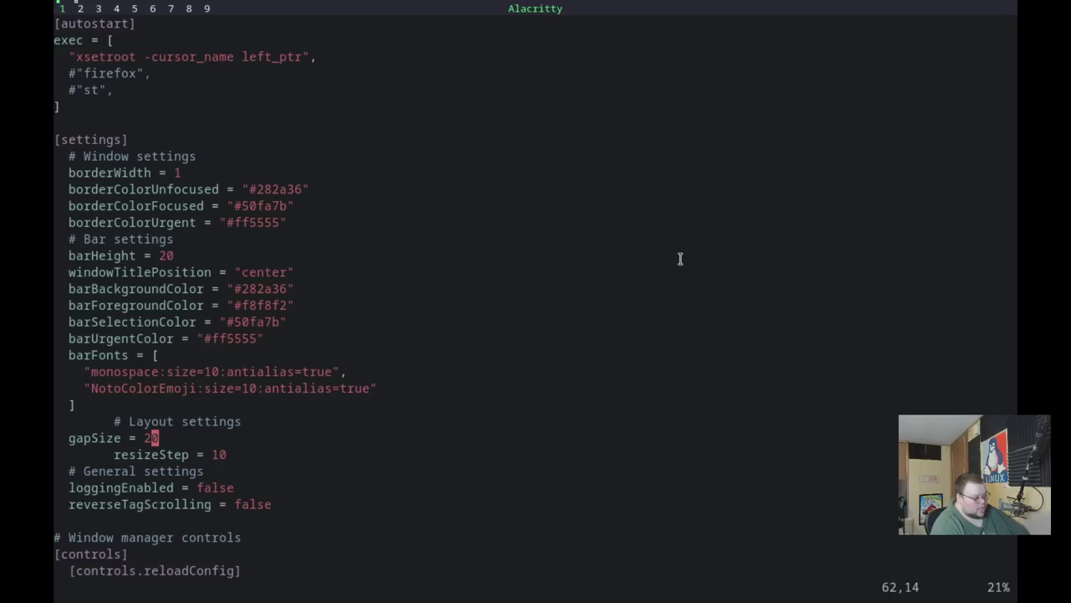
Browse vim's [controls] keybindings and spawn three terminals stacked beside the editor.
{"action": "key", "text": "j"}
{"action": "key", "text": "j"}
{"action": "key", "text": "j"}
{"action": "key", "text": "j"}
{"action": "key", "text": "j"}
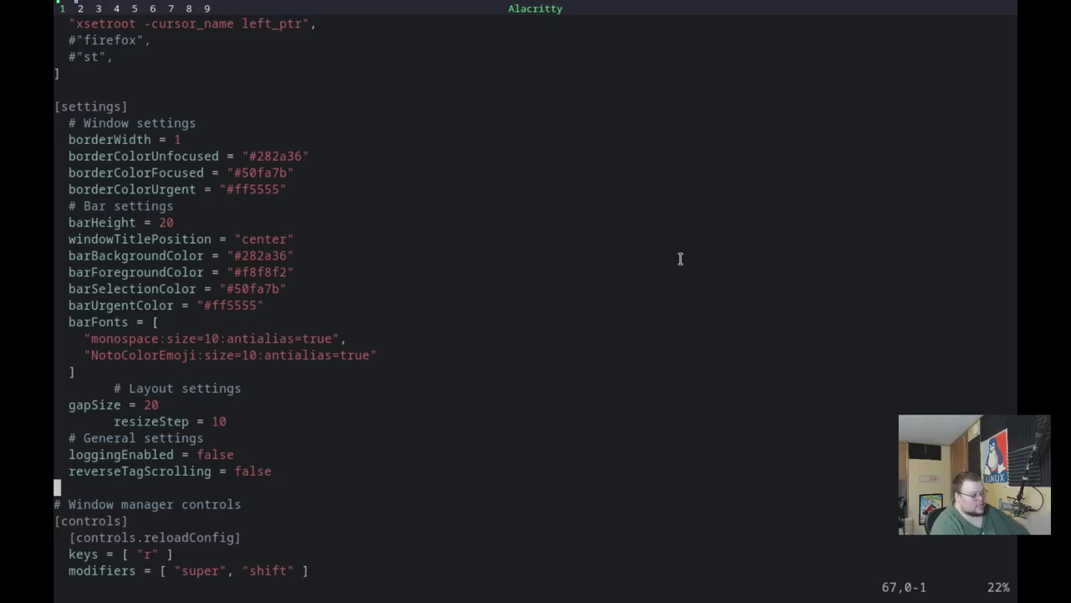
{"action": "key", "text": "j"}
{"action": "key", "text": "j"}
{"action": "key", "text": "j"}
{"action": "key", "text": "j"}
{"action": "key", "text": "j"}
{"action": "key", "text": "j"}
{"action": "key", "text": "j"}
{"action": "key", "text": "j"}
{"action": "key", "text": "j"}
{"action": "key", "text": "j"}
{"action": "key", "text": "j"}
{"action": "key", "text": "j"}
{"action": "key", "text": "j"}
{"action": "key", "text": "j"}
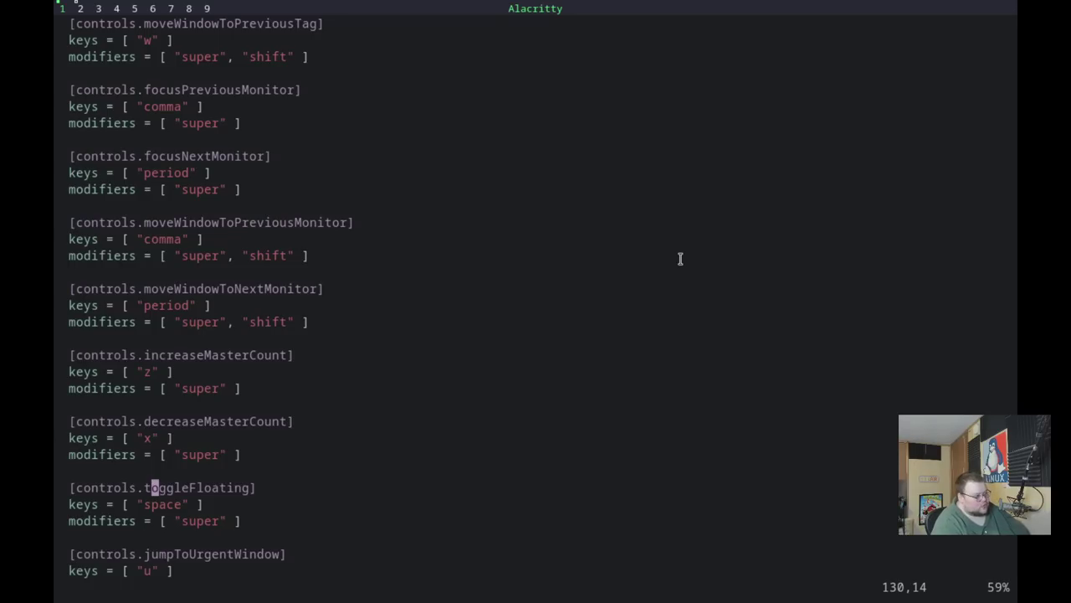
{"action": "key", "text": "k"}
{"action": "key", "text": "k"}
{"action": "key", "text": "k"}
{"action": "key", "text": "k"}
{"action": "key", "text": "k"}
{"action": "key", "text": "k"}
{"action": "key", "text": "k"}
{"action": "key", "text": "k"}
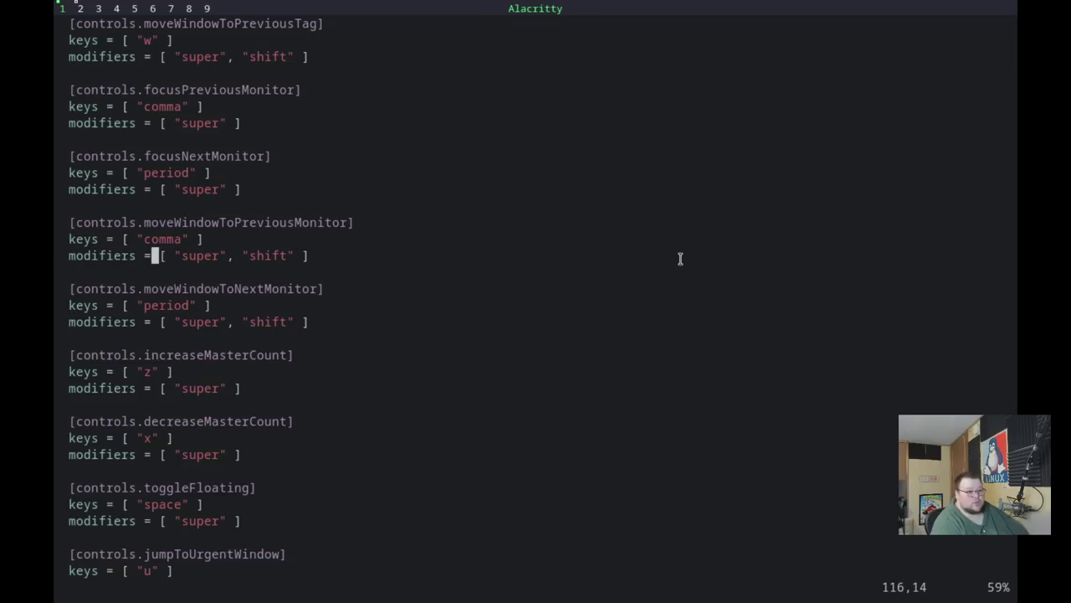
{"action": "key", "text": "j"}
{"action": "key", "text": "j"}
{"action": "key", "text": "j"}
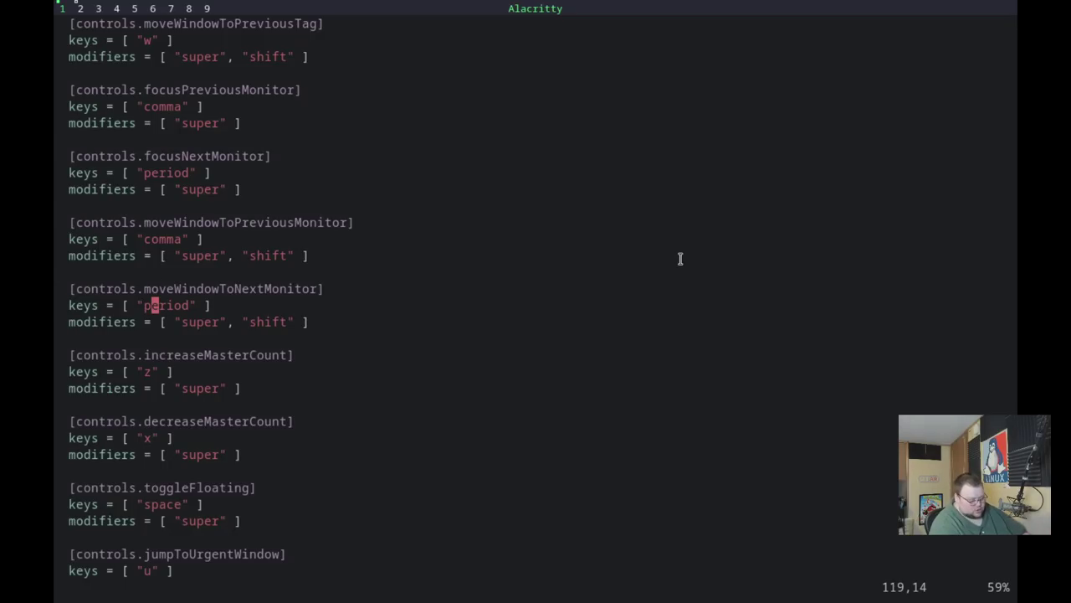
{"action": "key", "text": "super+Return"}
{"action": "key", "text": "super+Return"}
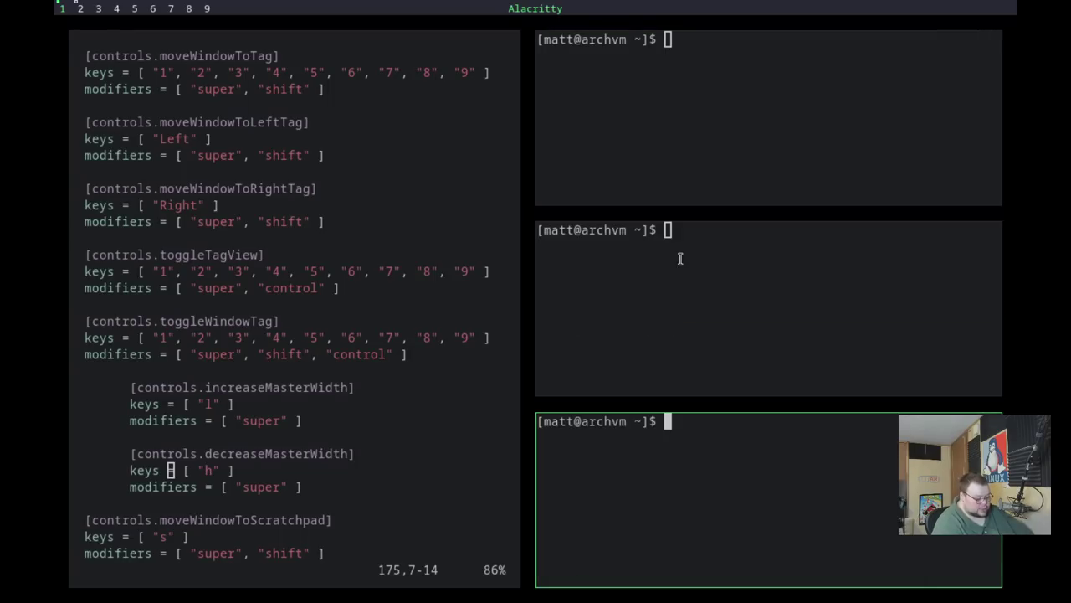
Focus the middle terminal and cycle focus through the editor and stacked terminals.
{"action": "left_click", "coordinate": [680, 258]}
{"action": "key", "text": "super+k"}
{"action": "key", "text": "super+j"}
{"action": "key", "text": "super+k"}
{"action": "key", "text": "super+k"}
{"action": "key", "text": "super+j"}
{"action": "key", "text": "super+j"}
{"action": "key", "text": "super+j"}
{"action": "key", "text": "super+k"}
{"action": "key", "text": "super+k"}
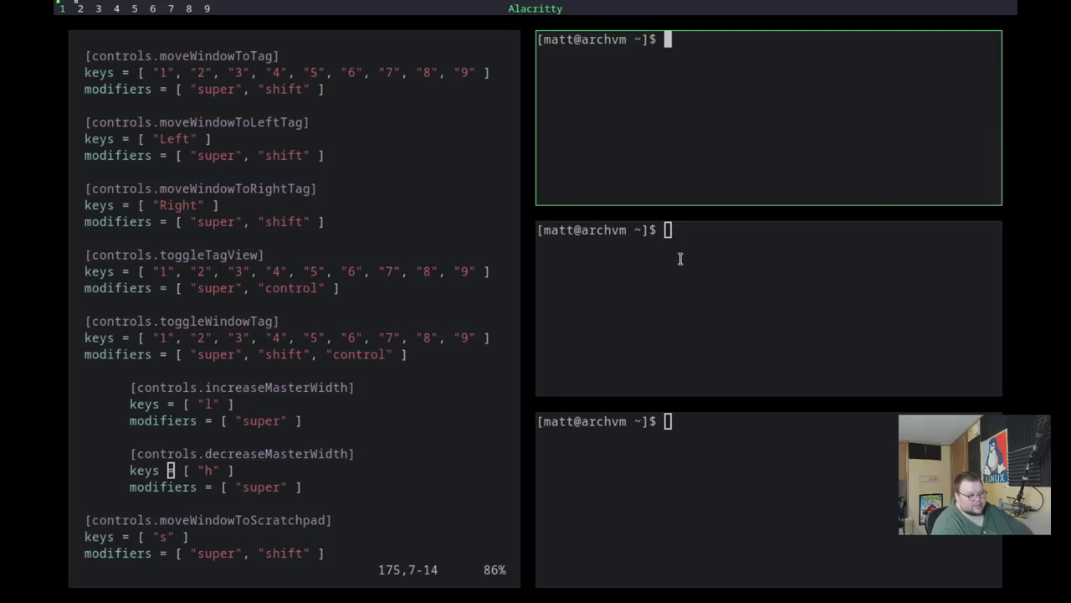
{"action": "key", "text": "super+j"}
{"action": "key", "text": "super+k"}
{"action": "key", "text": "super+j"}
{"action": "key", "text": "super+k"}
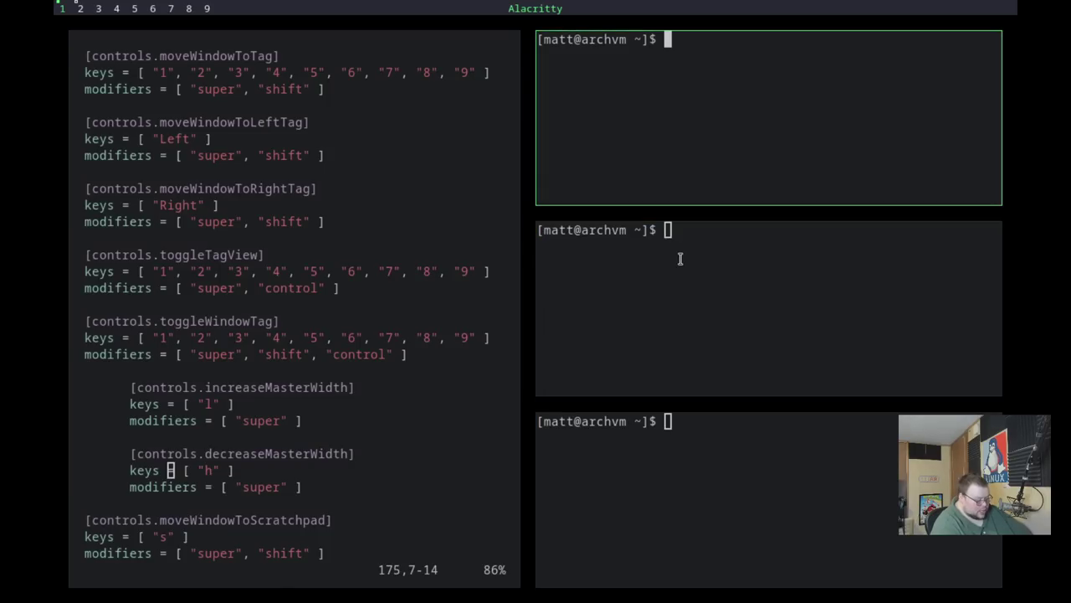
{"action": "key", "text": "super+k"}
{"action": "key", "text": "super+k"}
{"action": "key", "text": "super+j"}
{"action": "key", "text": "super+k"}
{"action": "key", "text": "super+k"}
{"action": "key", "text": "super+k"}
{"action": "key", "text": "super+k"}
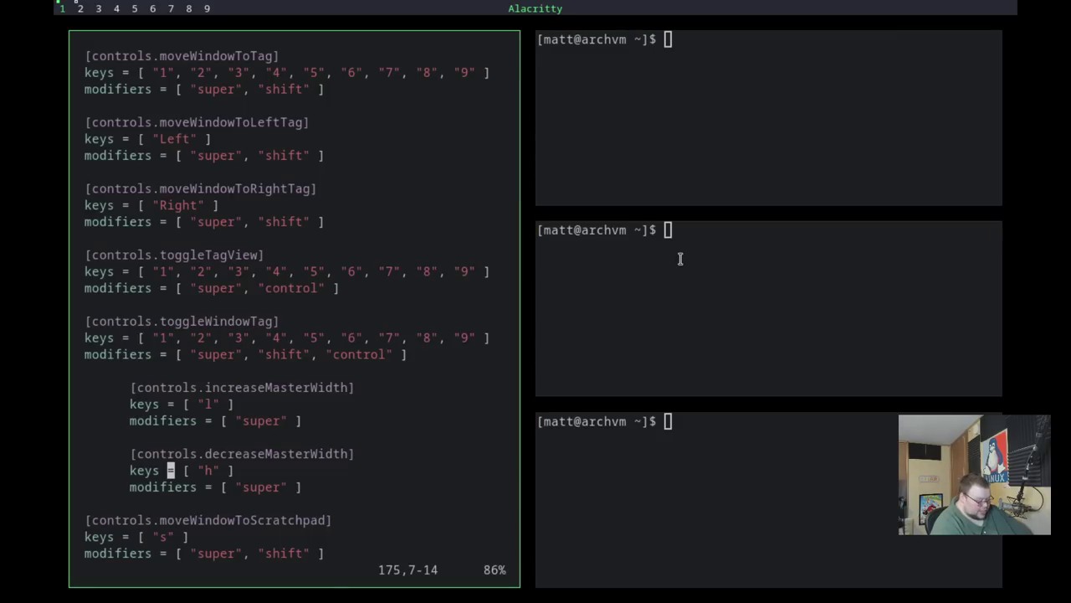
Narrow and re-widen the editor's master area, then focus the middle terminal.
{"action": "key", "text": "super+l"}
{"action": "key", "text": "super+l"}
{"action": "key", "text": "super+l"}
{"action": "key", "text": "super+l"}
{"action": "key", "text": "super+h"}
{"action": "key", "text": "super+h"}
{"action": "key", "text": "super+h"}
{"action": "key", "text": "super+h"}
{"action": "key", "text": "super+l"}
{"action": "key", "text": "super+l"}
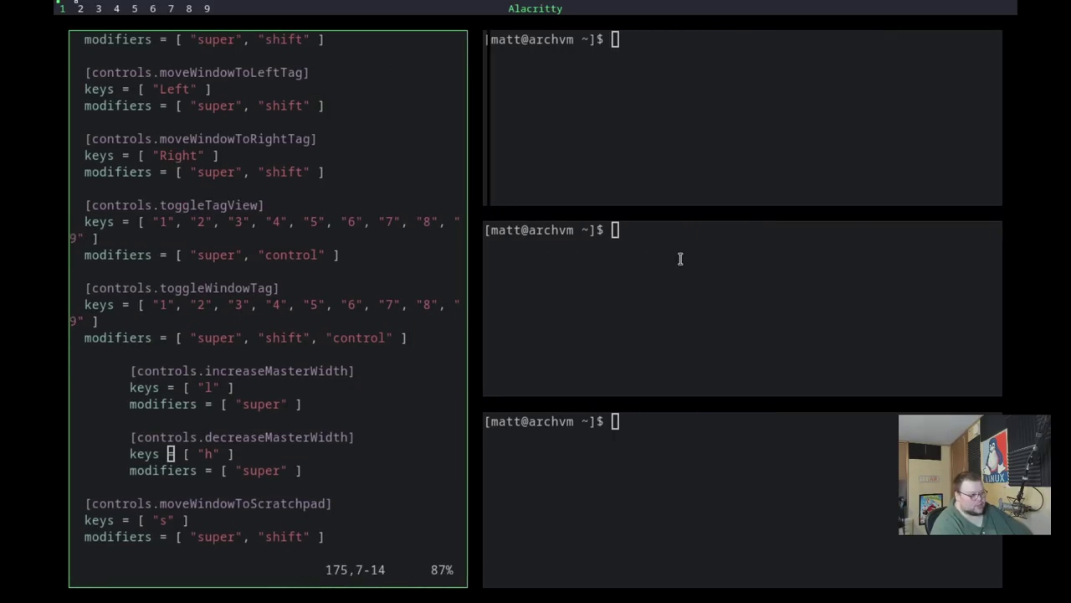
{"action": "key", "text": "super+l"}
{"action": "key", "text": "super+l"}
{"action": "key", "text": "super+l"}
{"action": "key", "text": "super+l"}
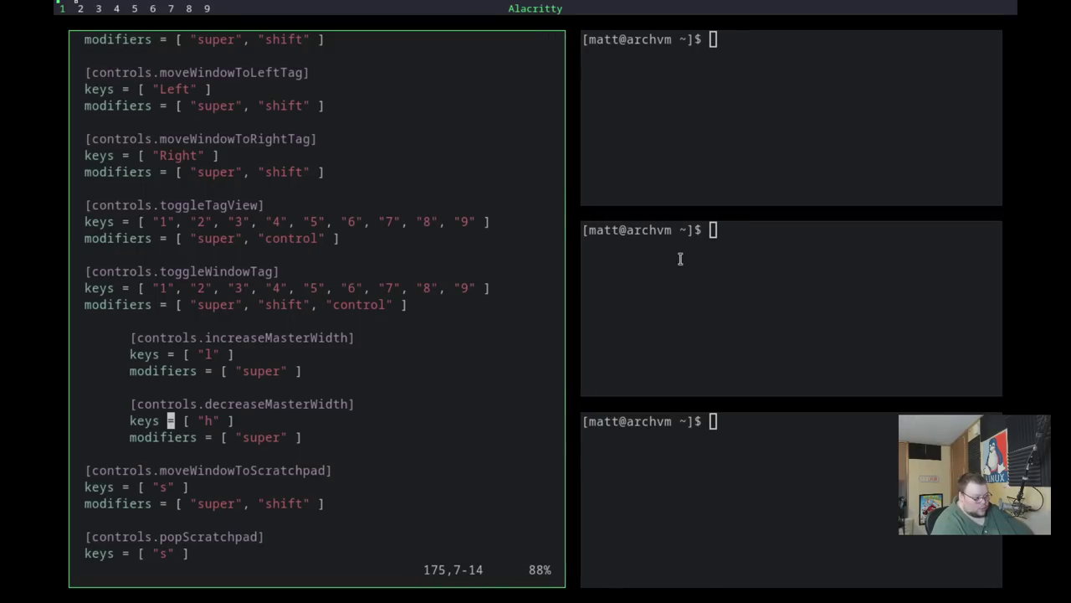
{"action": "left_click", "coordinate": [696, 255]}
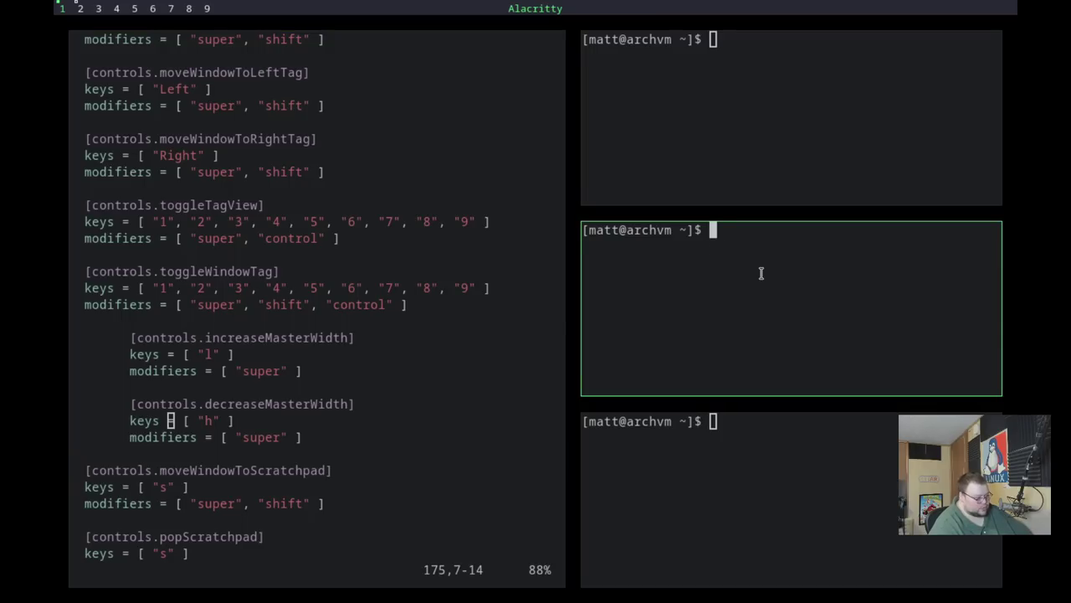
Close the middle terminal and run sudo htop in the scratchpad terminal.
{"action": "key", "text": "super+shift+q"}
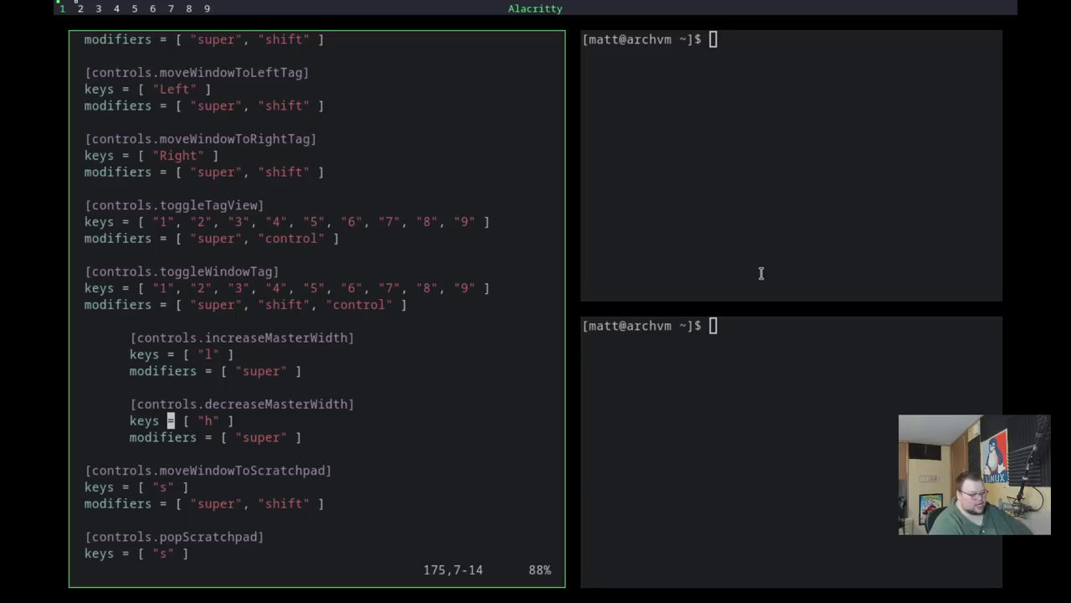
{"action": "key", "text": "j"}
{"action": "key", "text": "j"}
{"action": "key", "text": "j"}
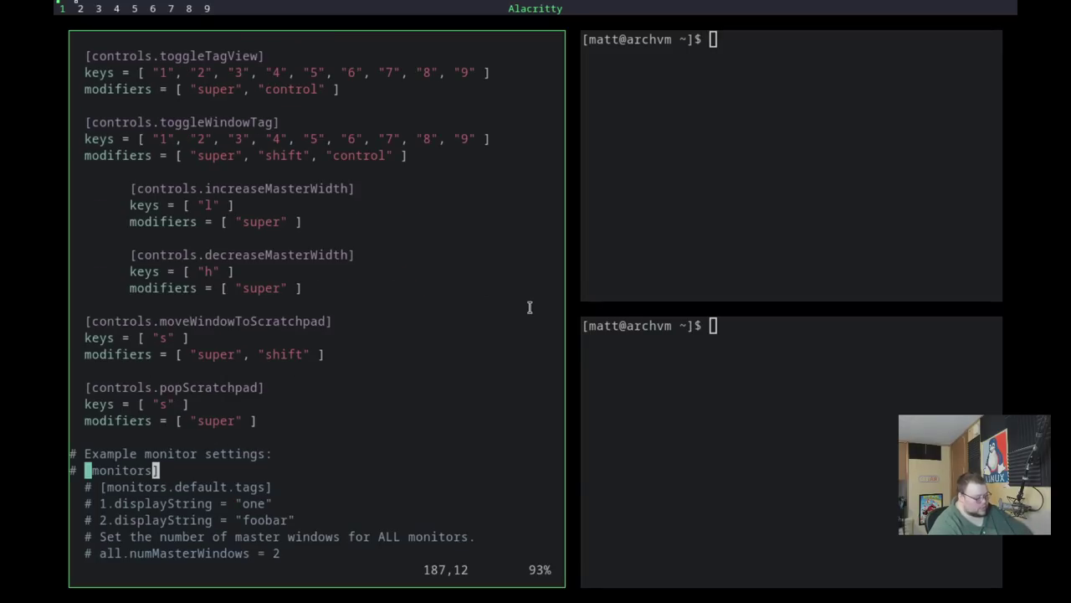
{"action": "key", "text": "super+s"}
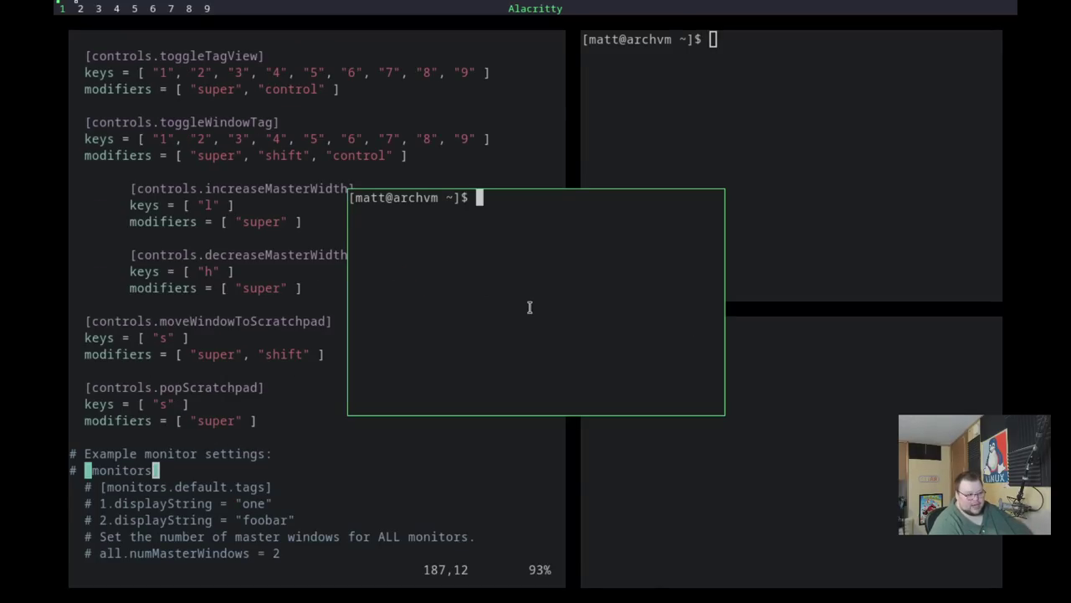
{"action": "type", "text": "htop"}
{"action": "key", "text": "Return"}
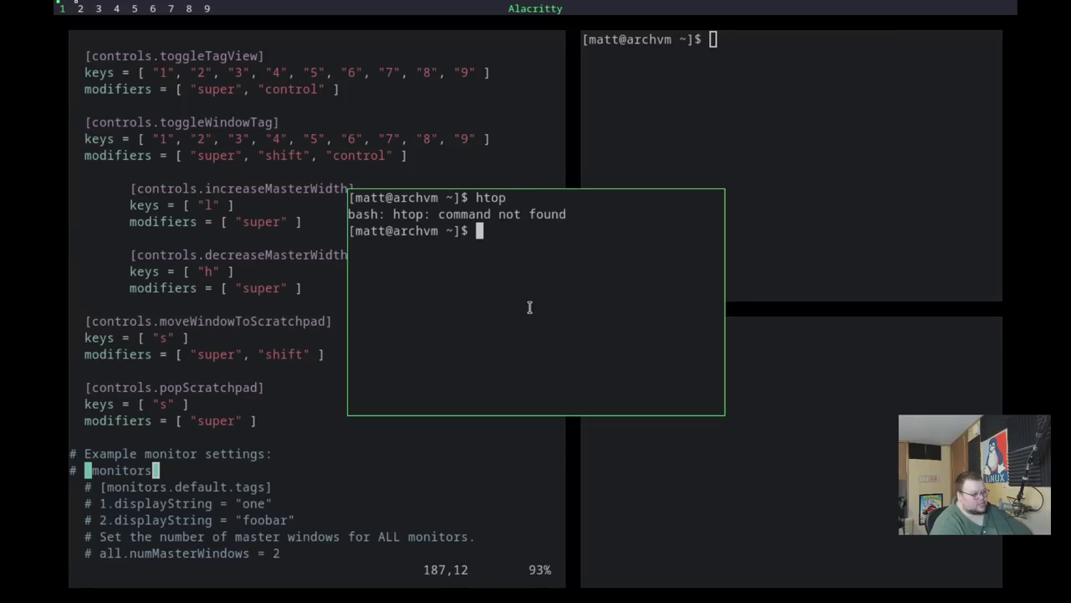
{"action": "type", "text": "sudo "}
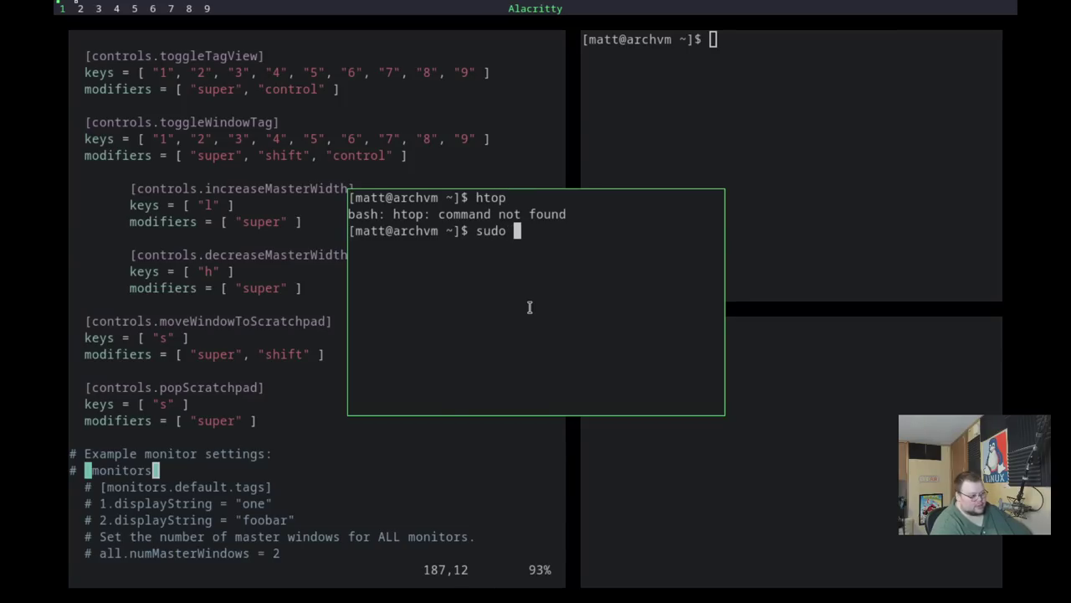
{"action": "type", "text": "htop"}
{"action": "key", "text": "Return"}
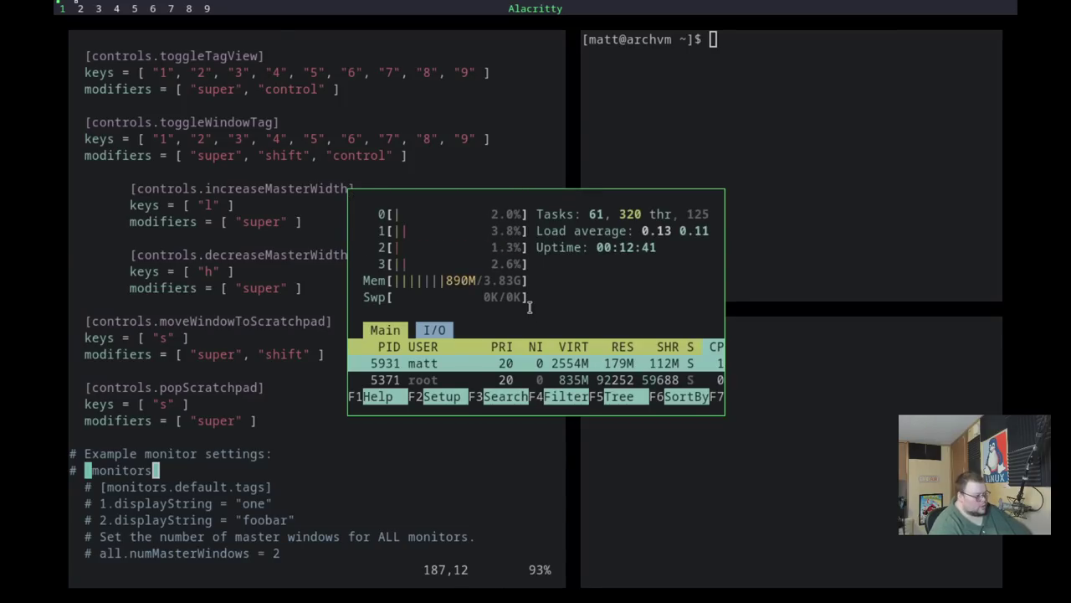
Toggle the htop scratchpad, close the top-right terminal, and reposition both floating windows.
{"action": "key", "text": "super+s"}
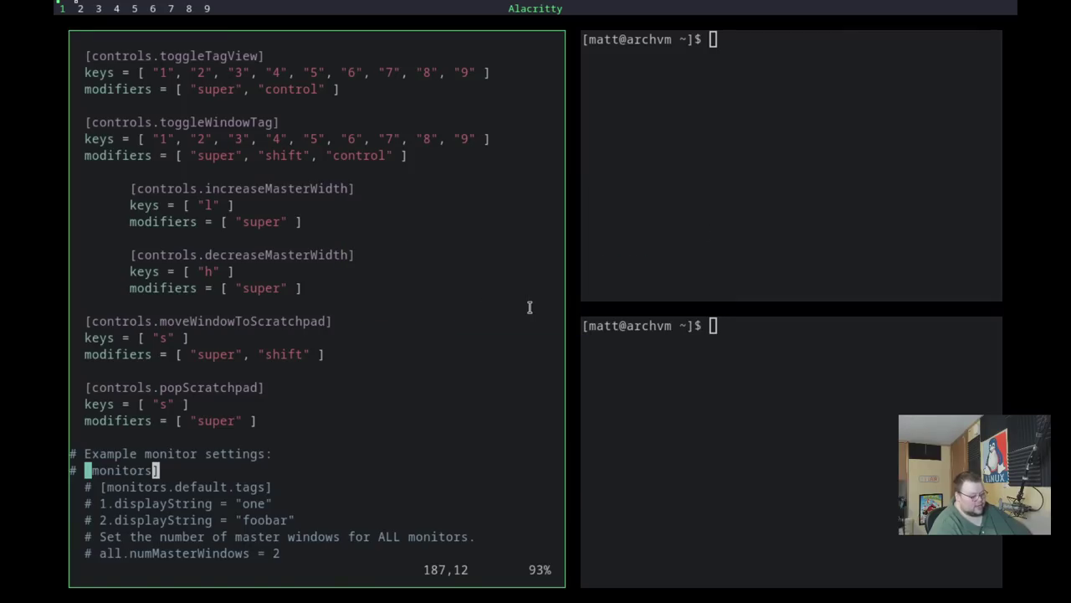
{"action": "key", "text": "super+s"}
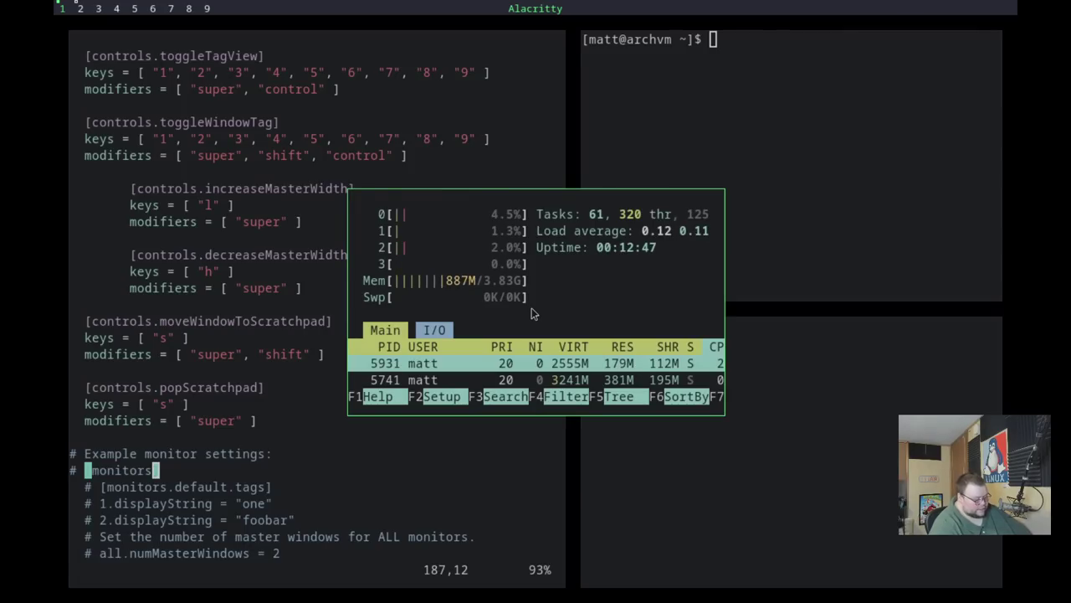
{"action": "key", "text": "super+s"}
{"action": "key", "text": "super+shift+q"}
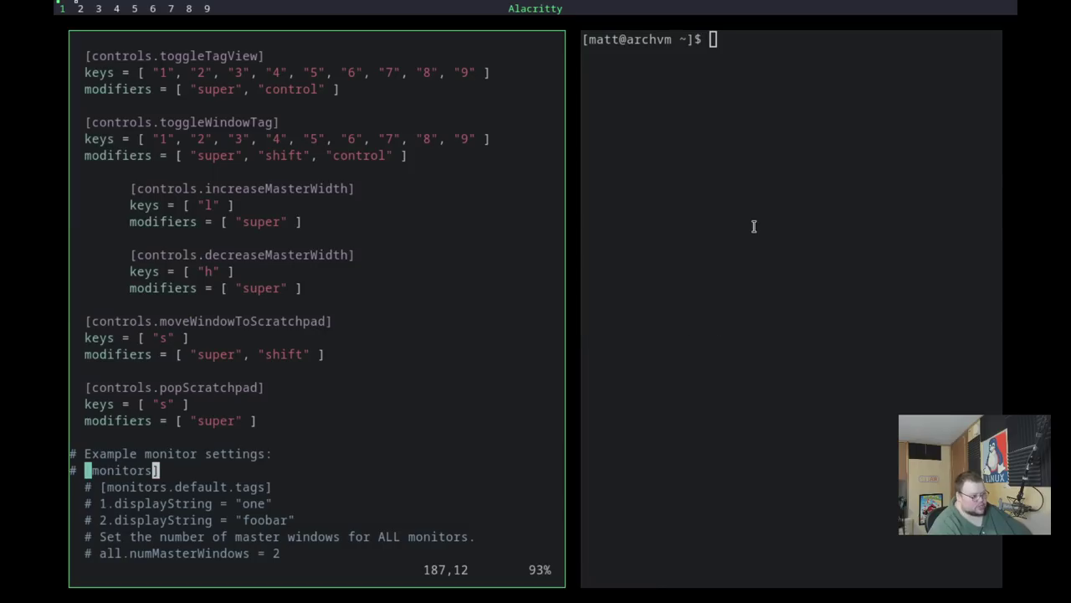
{"action": "key", "text": "super+s"}
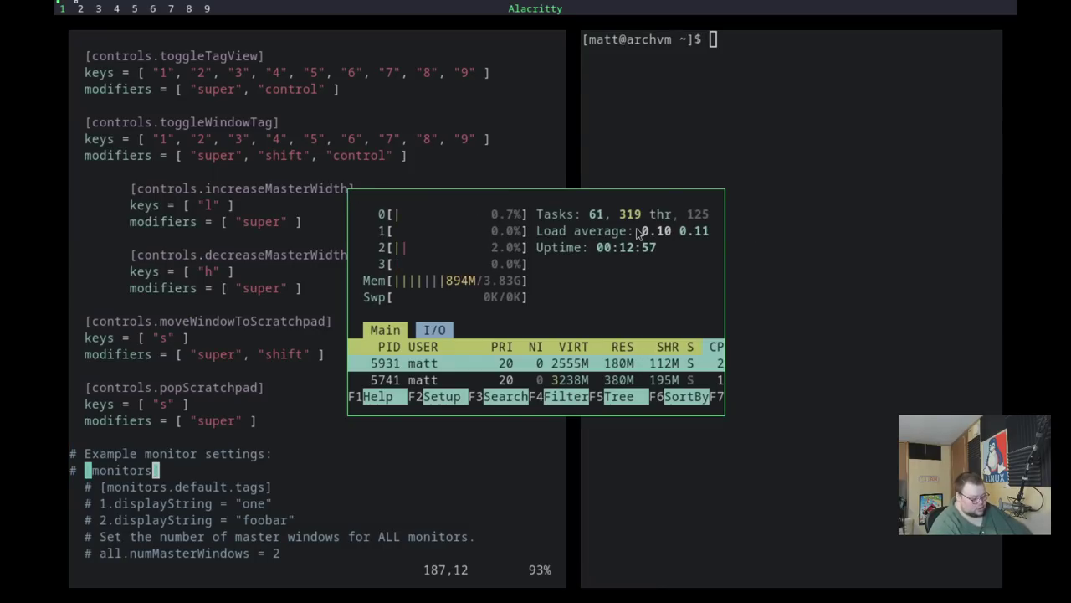
{"action": "left_click_drag", "start_coordinate": [636, 233], "coordinate": [751, 355]}
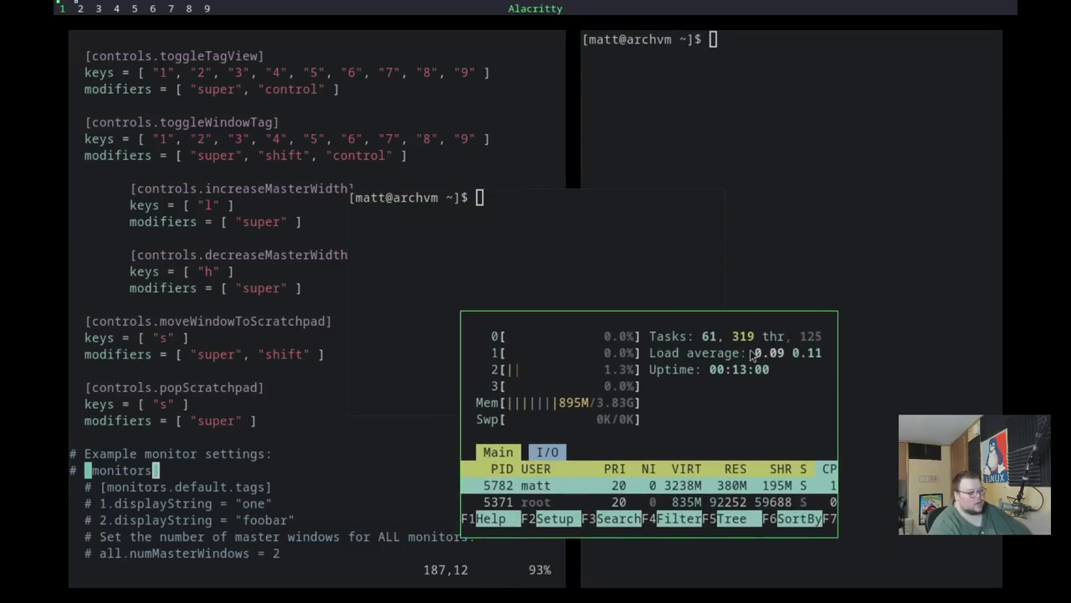
{"action": "left_click_drag", "start_coordinate": [617, 240], "coordinate": [442, 193]}
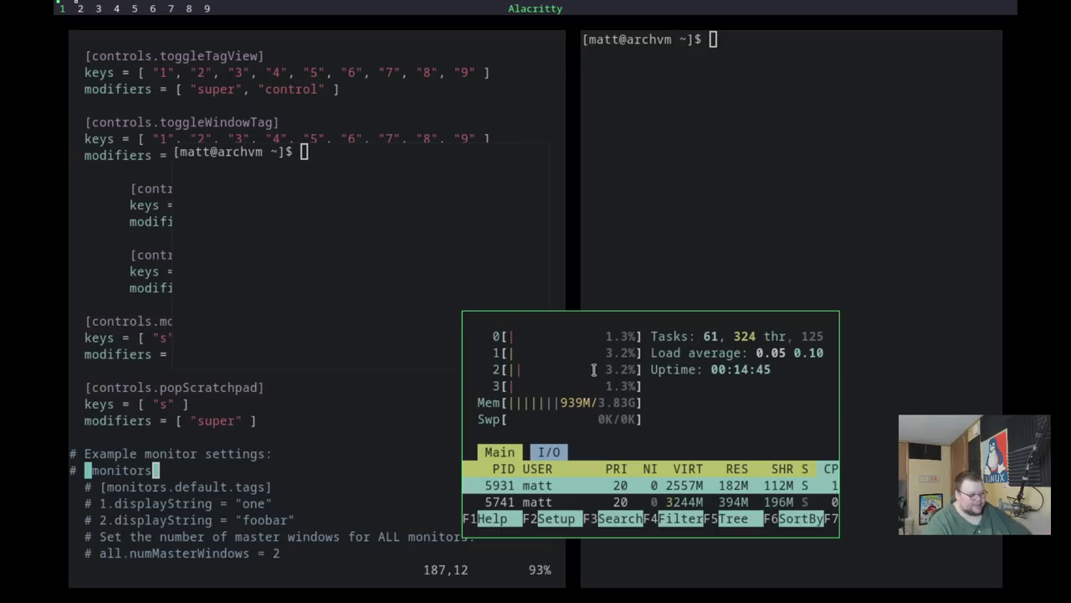
Quit htop and drag the floating terminal right and down.
{"action": "key", "text": "q"}
{"action": "mouse_move", "coordinate": [377, 254]}
{"action": "left_mouse_down"}
{"action": "mouse_move", "coordinate": [626, 312]}
{"action": "mouse_move", "coordinate": [851, 346]}
{"action": "left_mouse_up"}
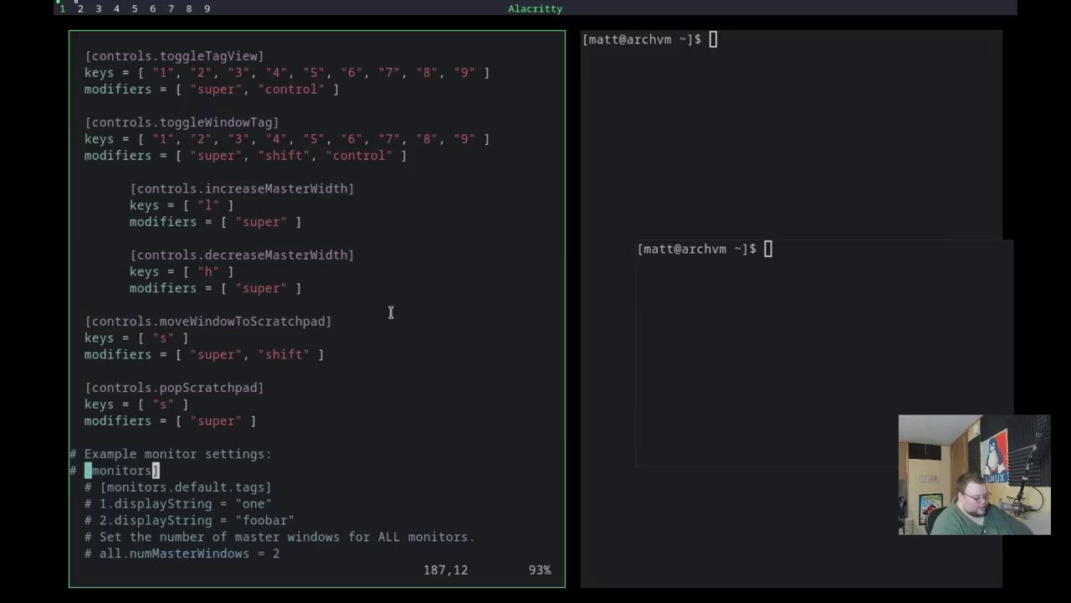
{"action": "key", "text": "k"}
{"action": "key", "text": "l"}
{"action": "key", "text": "l"}
{"action": "key", "text": "k"}
{"action": "key", "text": "k"}
{"action": "key", "text": "k"}
{"action": "key", "text": "k"}
{"action": "key", "text": "k"}
{"action": "key", "text": "k"}
{"action": "key", "text": "k"}
{"action": "key", "text": "k"}
{"action": "key", "text": "k"}
{"action": "key", "text": "k"}
{"action": "key", "text": "k"}
{"action": "key", "text": "k"}
{"action": "key", "text": "k"}
{"action": "key", "text": "k"}
{"action": "key", "text": "k"}
{"action": "key", "text": "k"}
{"action": "key", "text": "k"}
{"action": "key", "text": "k"}
{"action": "key", "text": "k"}
{"action": "key", "text": "k"}
{"action": "key", "text": "k"}
{"action": "key", "text": "k"}
{"action": "key", "text": "k"}
{"action": "key", "text": "k"}
{"action": "key", "text": "k"}
{"action": "key", "text": "k"}
{"action": "key", "text": "k"}
{"action": "key", "text": "k"}
{"action": "key", "text": "k"}
{"action": "key", "text": "k"}
{"action": "key", "text": "k"}
{"action": "key", "text": "k"}
{"action": "key", "text": "k"}
{"action": "key", "text": "k"}
{"action": "key", "text": "k"}
{"action": "key", "text": "k"}
{"action": "key", "text": "k"}
{"action": "key", "text": "k"}
{"action": "key", "text": "k"}
Tile the floating terminal and the htop scratchpad into the right-hand stack.
{"action": "scroll", "coordinate": [390, 312], "scroll_direction": "up", "scroll_amount": 8}
{"action": "key", "text": "j"}
{"action": "key", "text": "j"}
{"action": "key", "text": "j"}
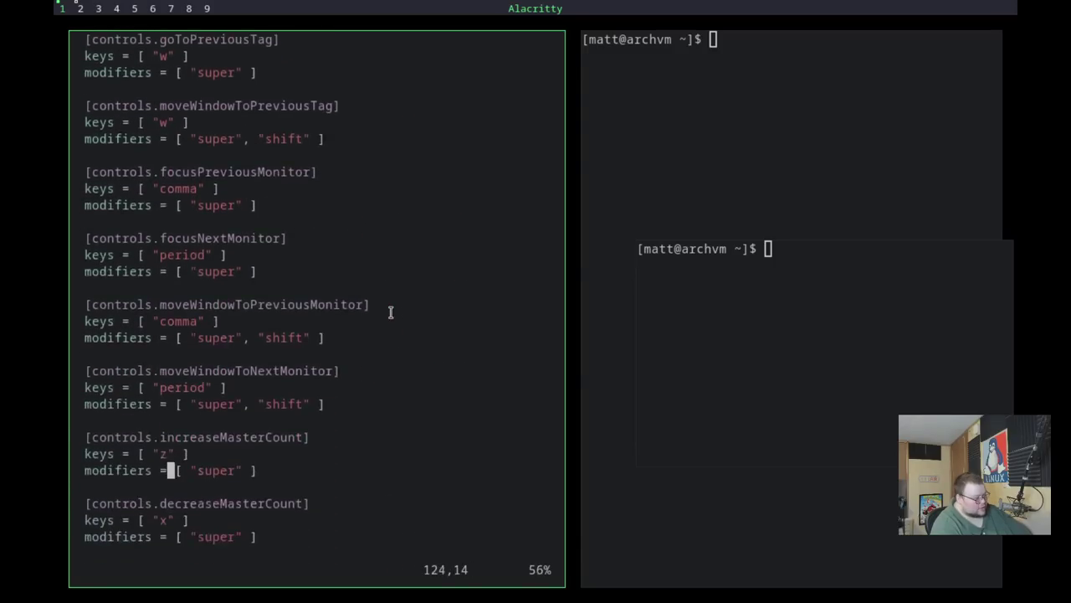
{"action": "key", "text": "j"}
{"action": "key", "text": "j"}
{"action": "key", "text": "j"}
{"action": "key", "text": "j"}
{"action": "key", "text": "j"}
{"action": "key", "text": "j"}
{"action": "key", "text": "j"}
{"action": "key", "text": "j"}
{"action": "key", "text": "j"}
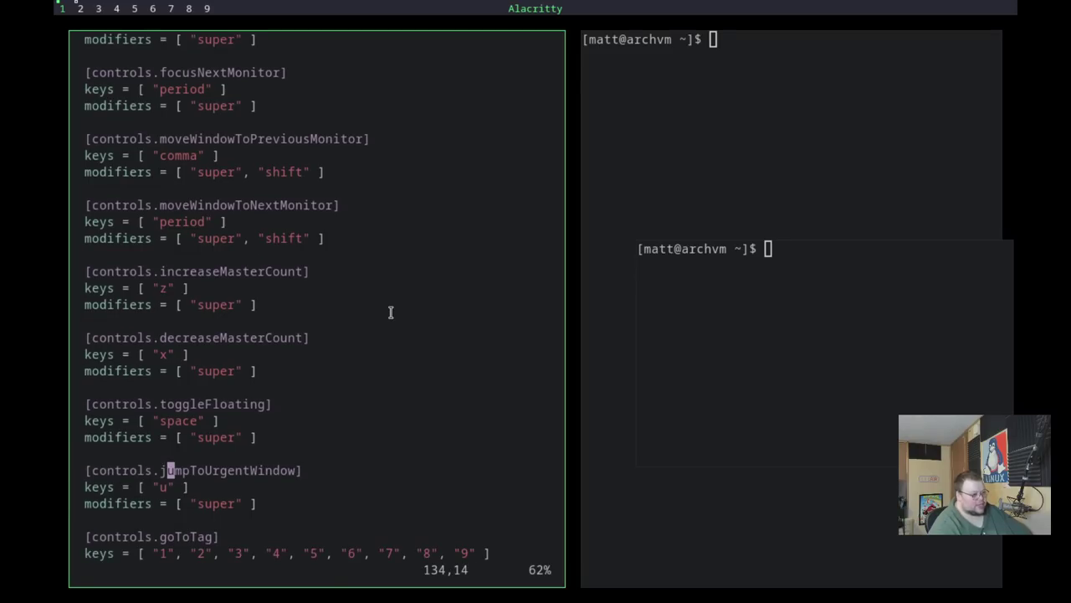
{"action": "key", "text": "super+space"}
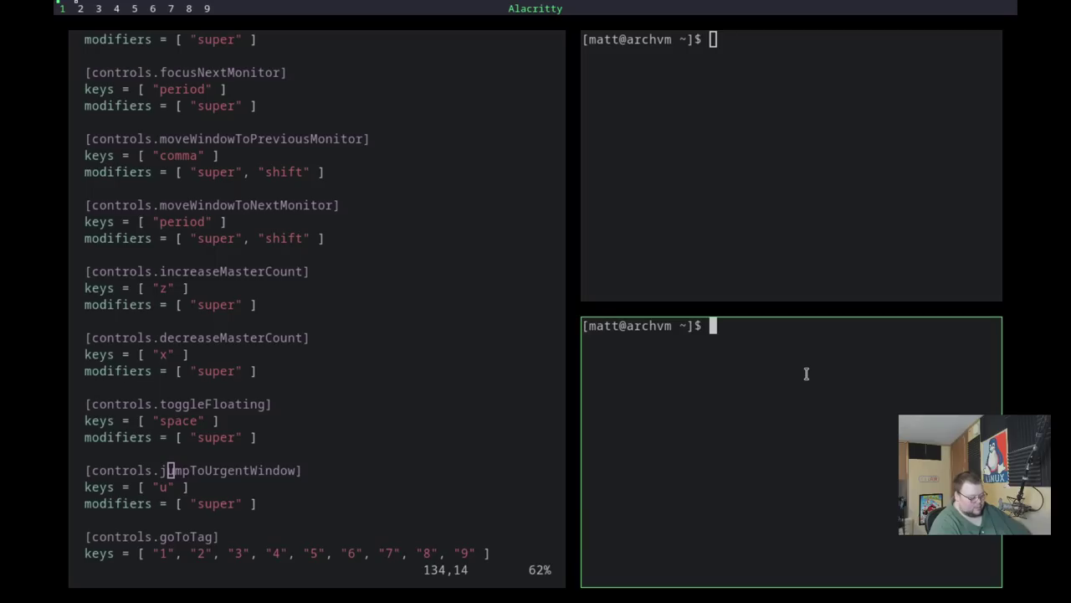
{"action": "key", "text": "super+Return"}
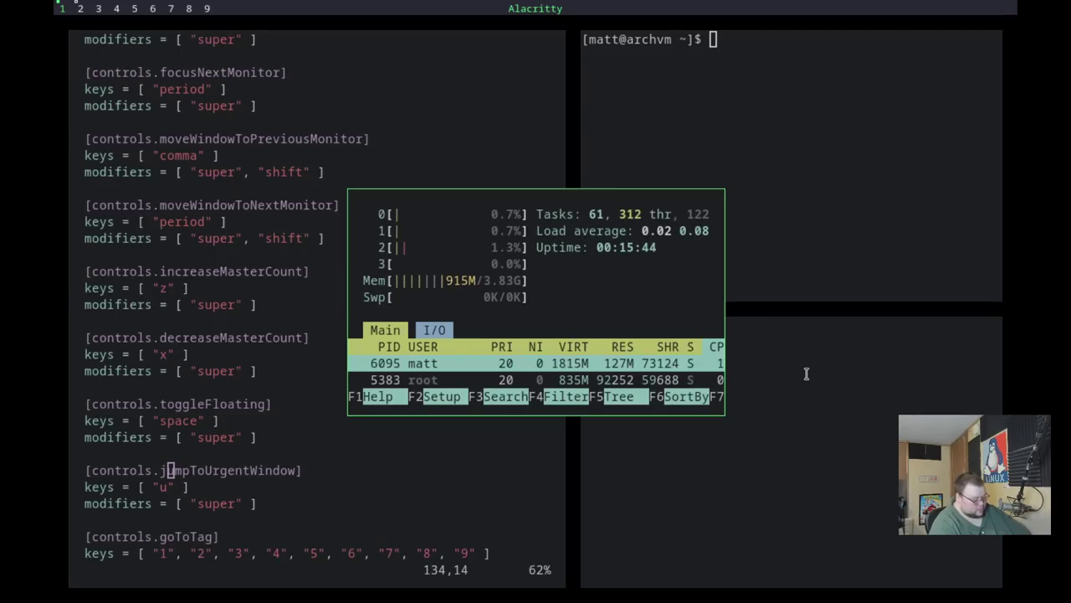
{"action": "key", "text": "super+space"}
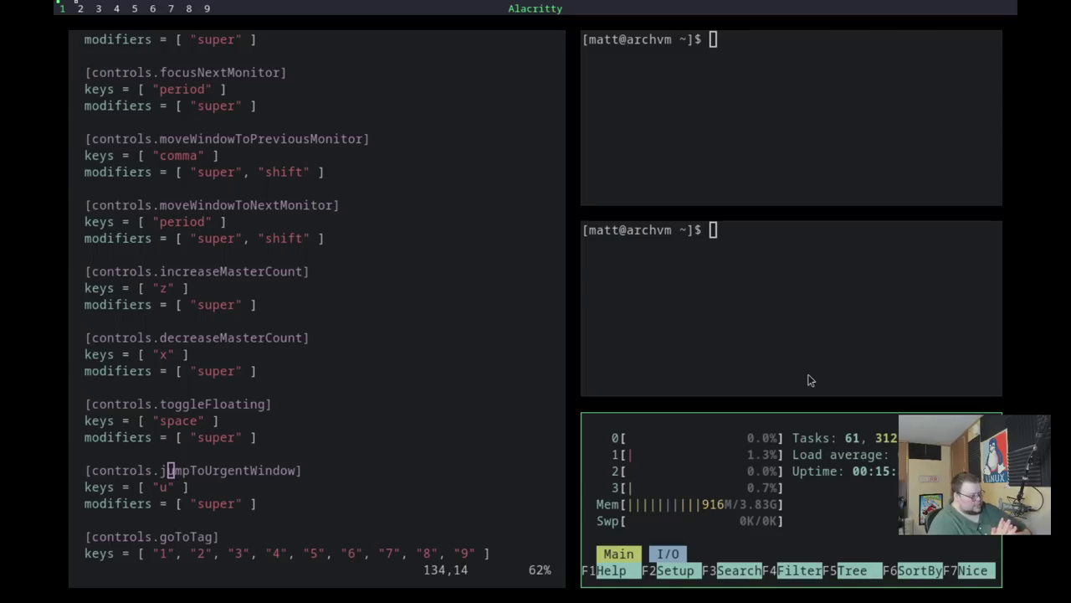
Find the master-count keybindings in the config and add a second master with Super+Z.
{"action": "scroll", "coordinate": [283, 333], "scroll_direction": "down", "scroll_amount": 12}
{"action": "key", "text": "j"}
{"action": "key", "text": "j"}
{"action": "key", "text": "j"}
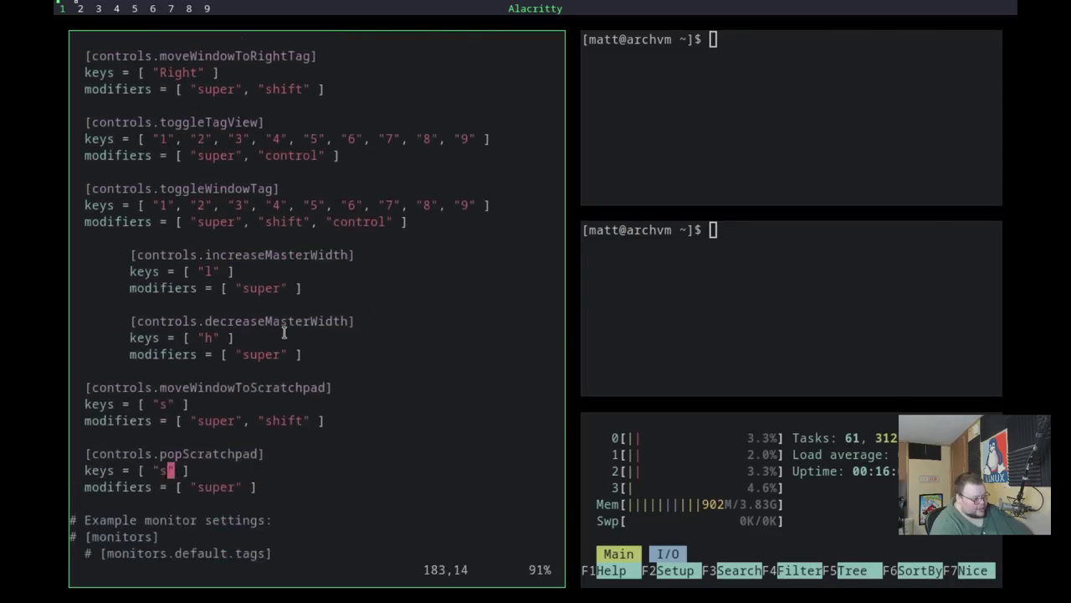
{"action": "key", "text": "j"}
{"action": "key", "text": "j"}
{"action": "key", "text": "j"}
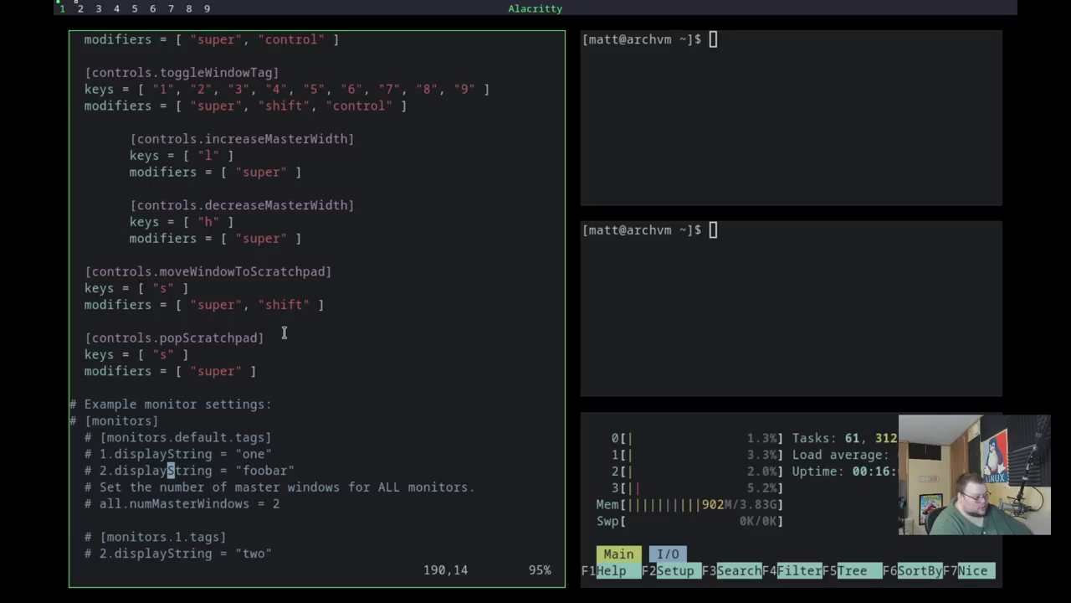
{"action": "key", "text": "k"}
{"action": "key", "text": "k"}
{"action": "key", "text": "k"}
{"action": "key", "text": "k"}
{"action": "key", "text": "k"}
{"action": "key", "text": "k"}
{"action": "key", "text": "k"}
{"action": "key", "text": "k"}
{"action": "key", "text": "k"}
{"action": "key", "text": "k"}
{"action": "key", "text": "k"}
{"action": "key", "text": "k"}
{"action": "key", "text": "k"}
{"action": "key", "text": "k"}
{"action": "key", "text": "k"}
{"action": "key", "text": "k"}
{"action": "key", "text": "k"}
{"action": "key", "text": "k"}
{"action": "key", "text": "k"}
{"action": "key", "text": "k"}
{"action": "key", "text": "k"}
{"action": "key", "text": "k"}
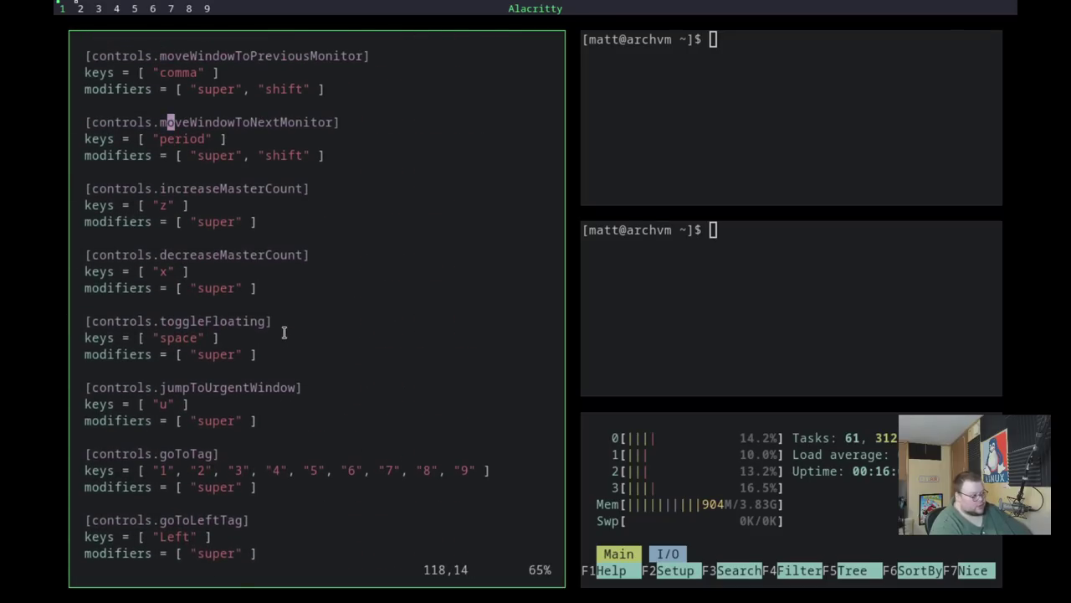
{"action": "key", "text": "k"}
{"action": "key", "text": "k"}
{"action": "key", "text": "k"}
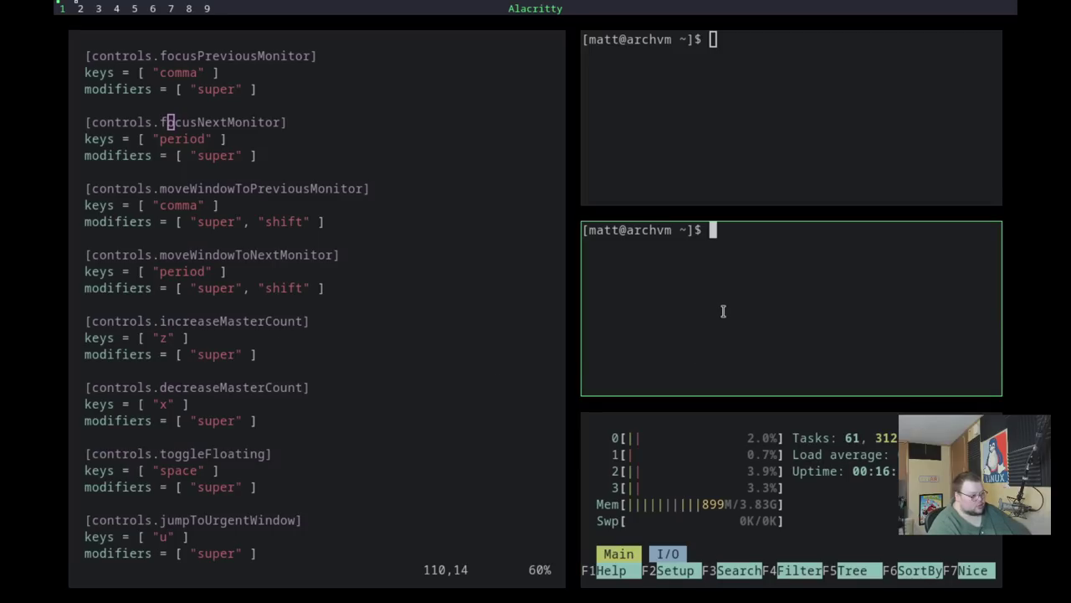
{"action": "key", "text": "super+z"}
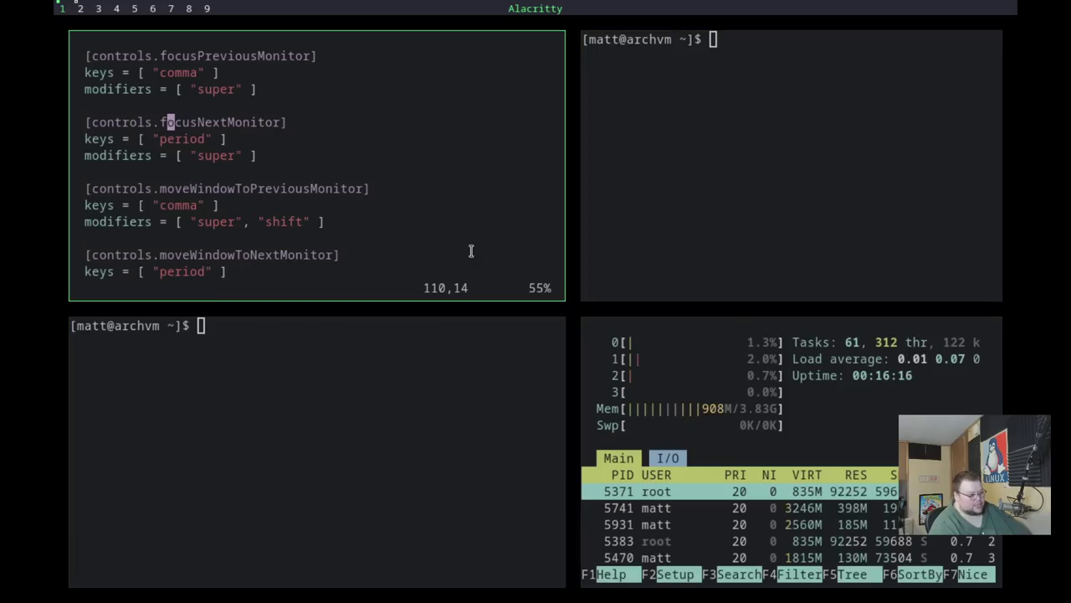
Spawn extra terminals, close them, and return to a single master with Super+X.
{"action": "key", "text": "super+Return"}
{"action": "key", "text": "super+Return"}
{"action": "key", "text": "super+Return"}
{"action": "key", "text": "super+Return"}
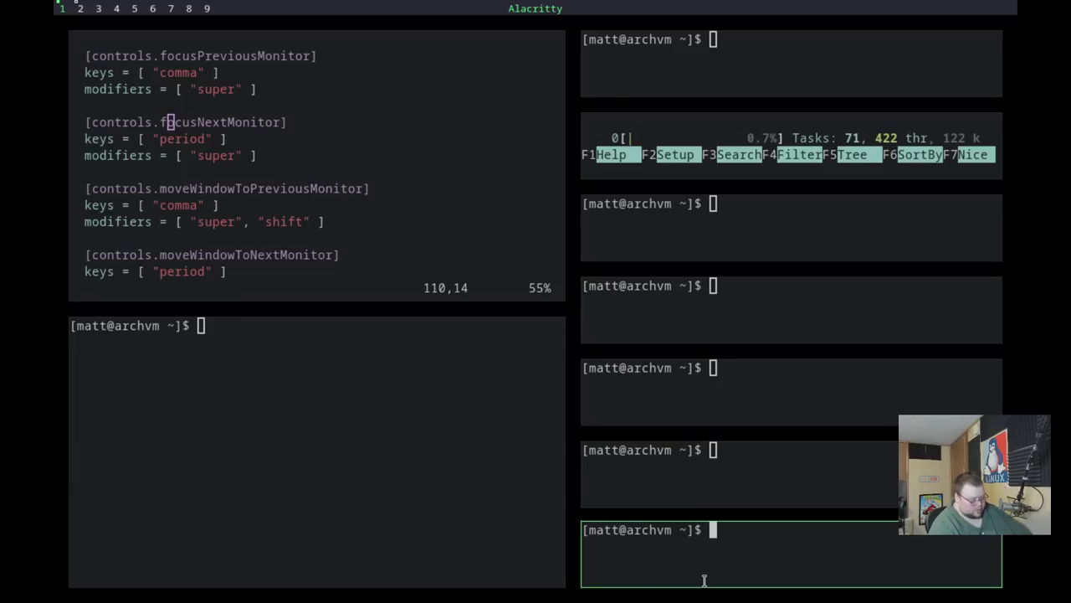
{"action": "type", "text": "q"}
{"action": "key", "text": "super+shift+q"}
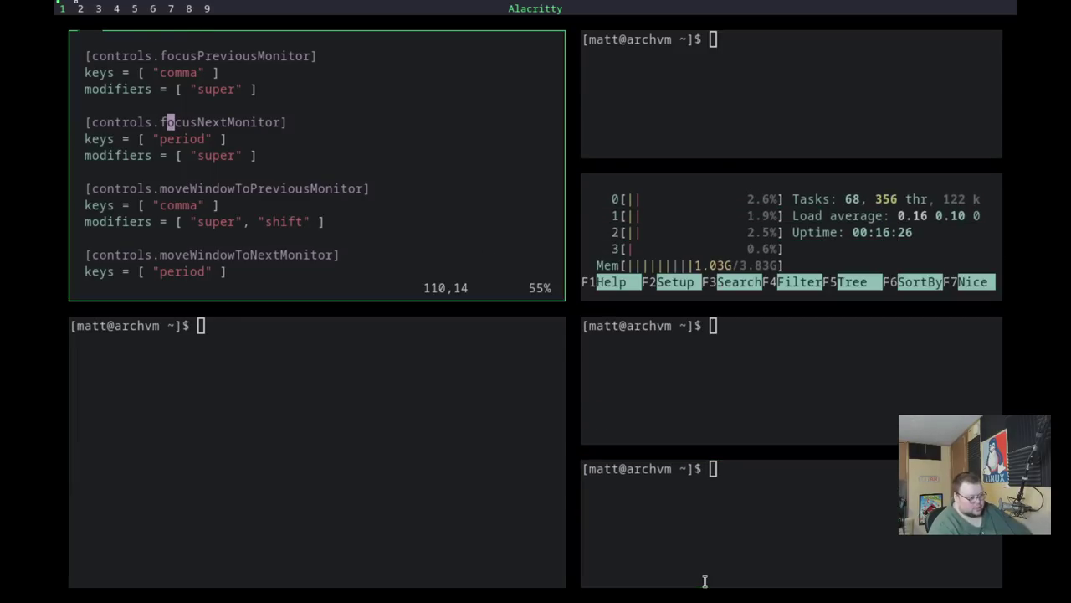
{"action": "key", "text": "super+shift+q"}
{"action": "key", "text": "super+shift+q"}
{"action": "key", "text": "super+shift+q"}
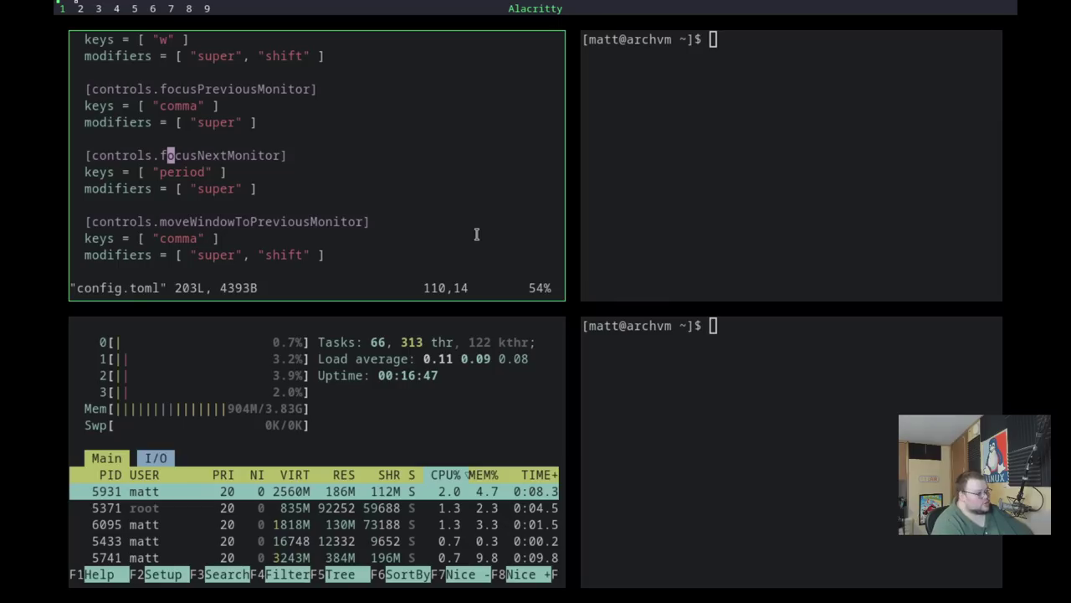
{"action": "key", "text": "j"}
{"action": "key", "text": "j"}
{"action": "key", "text": "j"}
{"action": "key", "text": "j"}
{"action": "key", "text": "j"}
{"action": "key", "text": "j"}
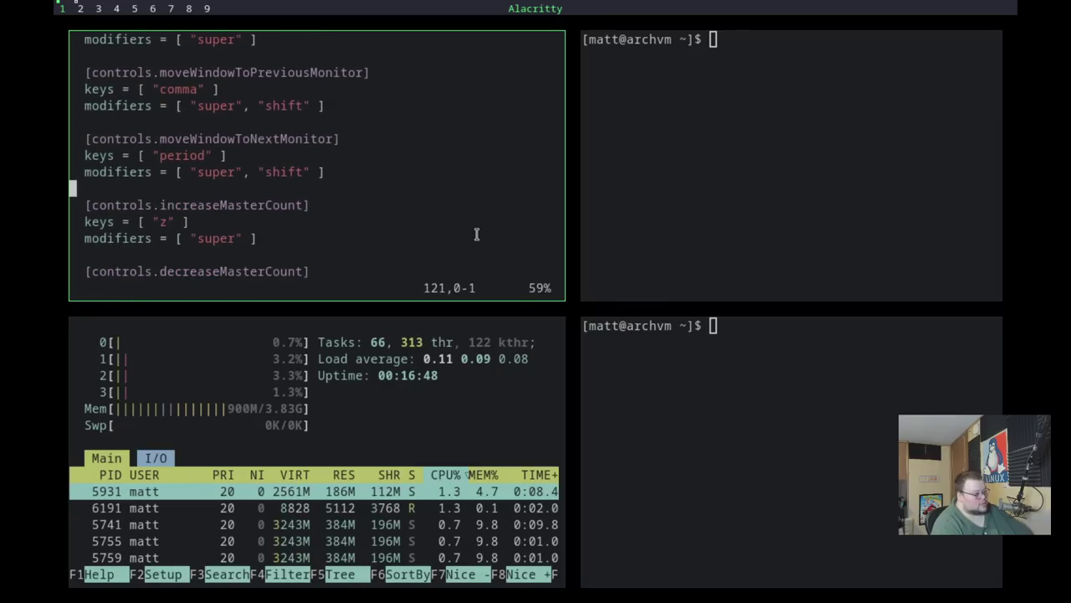
{"action": "key", "text": "j"}
{"action": "key", "text": "j"}
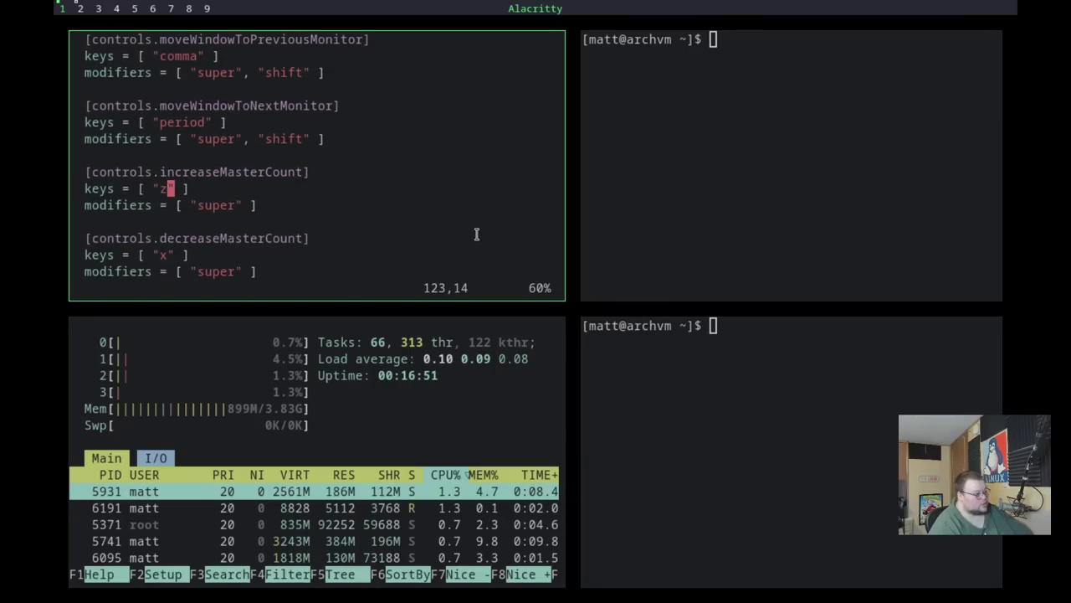
{"action": "key", "text": "super+x"}
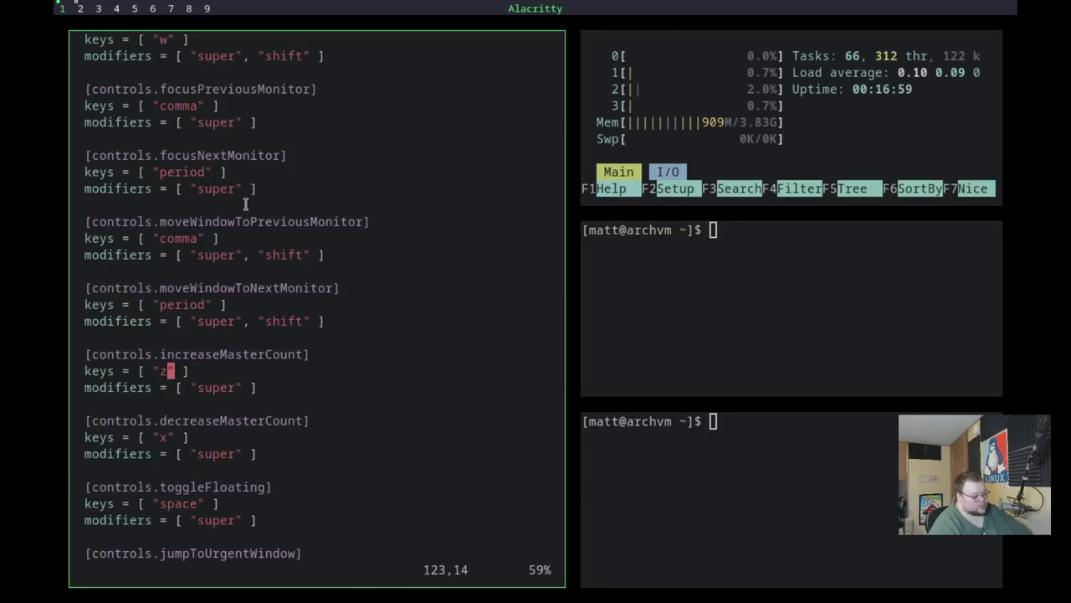
{"action": "key", "text": "k"}
{"action": "key", "text": "k"}
{"action": "key", "text": "j"}
{"action": "key", "text": "j"}
{"action": "key", "text": "j"}
{"action": "key", "text": "j"}
{"action": "key", "text": "j"}
{"action": "key", "text": "j"}
{"action": "key", "text": "j"}
{"action": "key", "text": "j"}
{"action": "key", "text": "j"}
{"action": "key", "text": "j"}
{"action": "key", "text": "j"}
{"action": "key", "text": "j"}
{"action": "key", "text": "j"}
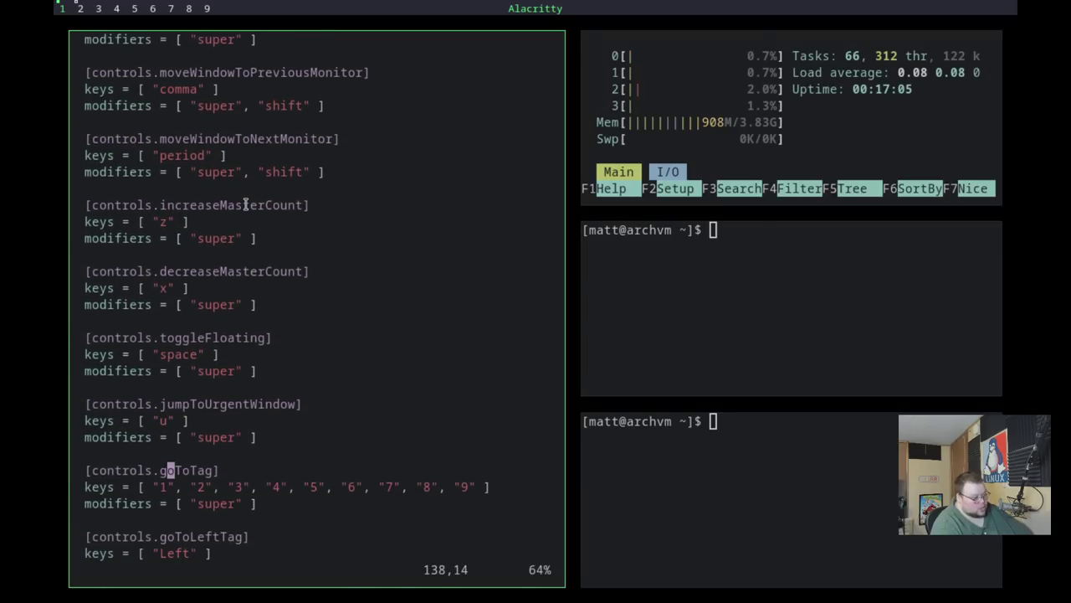
{"action": "key", "text": "j"}
{"action": "key", "text": "j"}
{"action": "key", "text": "j"}
{"action": "key", "text": "j"}
{"action": "key", "text": "j"}
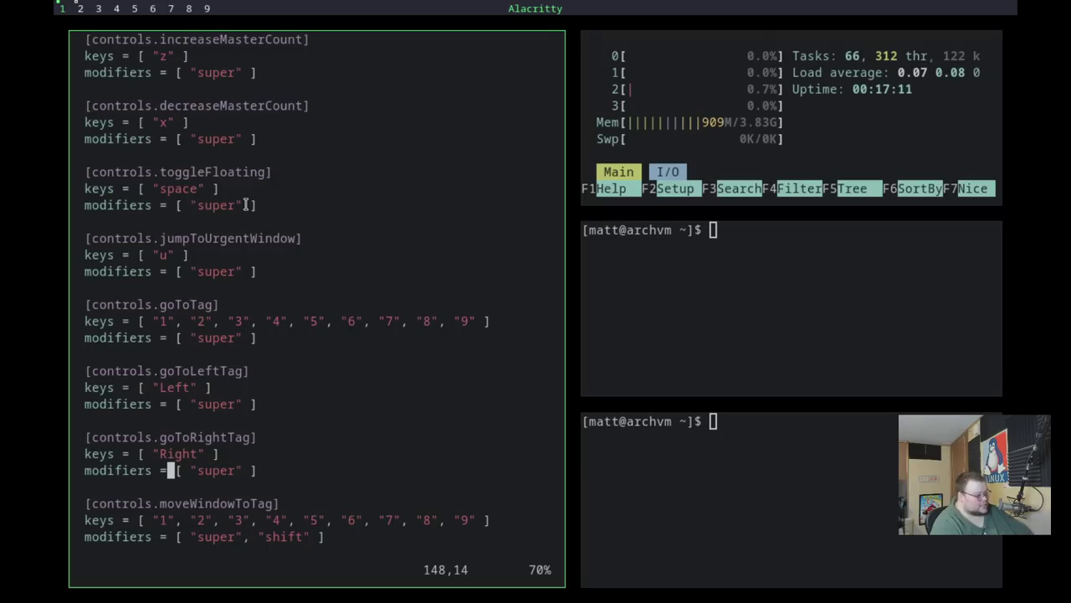
{"action": "key", "text": "j"}
{"action": "key", "text": "j"}
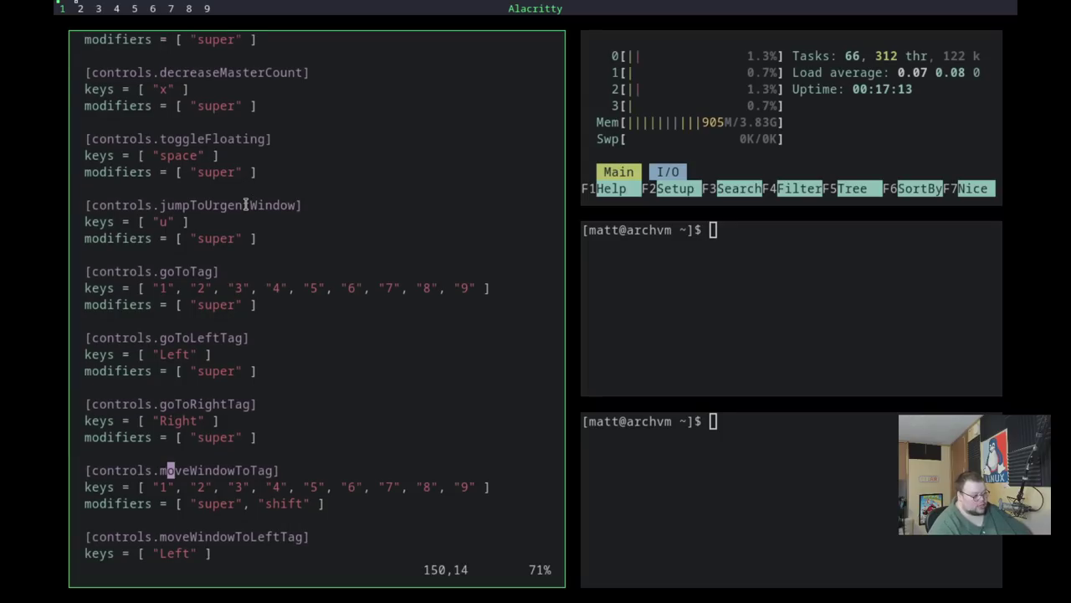
{"action": "key", "text": "super+Right"}
{"action": "key", "text": "super+Right"}
{"action": "key", "text": "super+Left"}
{"action": "key", "text": "super+Left"}
{"action": "key", "text": "j"}
{"action": "key", "text": "j"}
{"action": "key", "text": "j"}
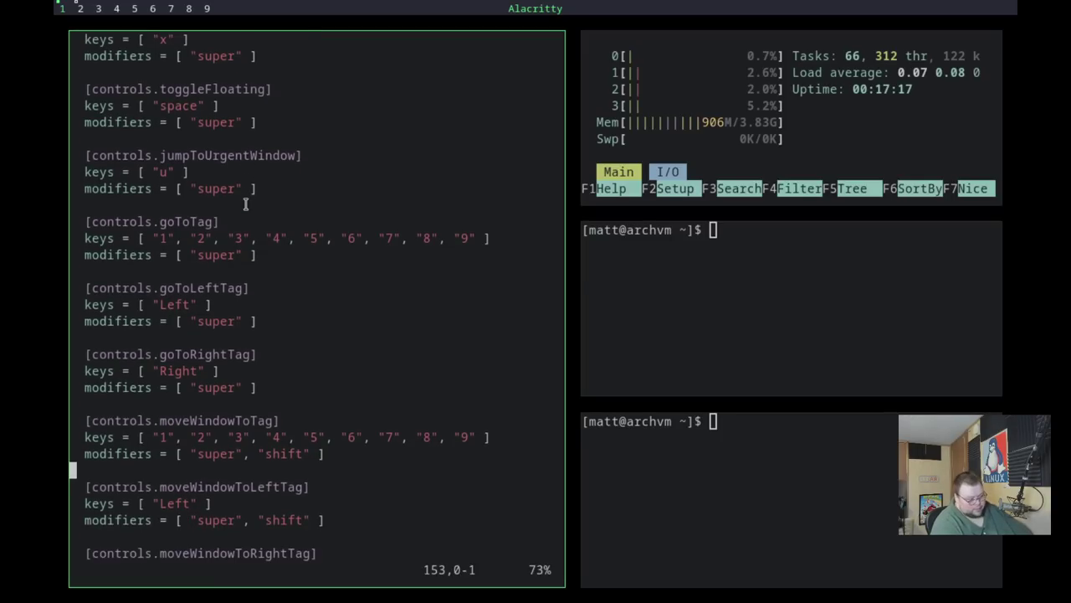
{"action": "key", "text": "j"}
{"action": "key", "text": "j"}
{"action": "key", "text": "j"}
{"action": "key", "text": "j"}
{"action": "key", "text": "j"}
{"action": "key", "text": "j"}
{"action": "key", "text": "braceleft"}
{"action": "key", "text": "braceleft"}
{"action": "key", "text": "braceleft"}
{"action": "key", "text": "j"}
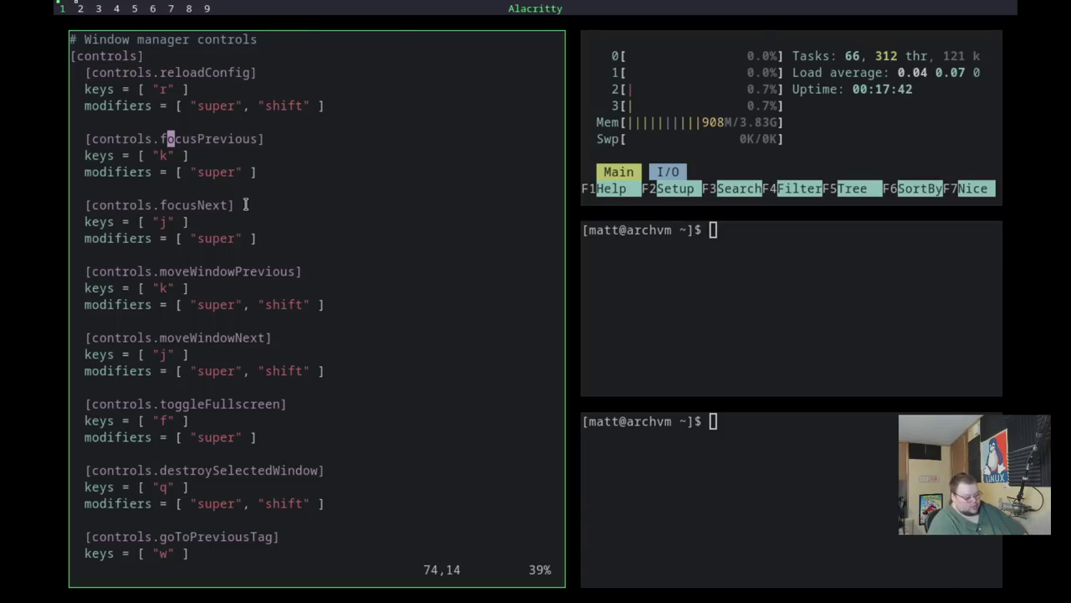
Review the general settings and $BROWSER launch entry in config.toml.
{"action": "key", "text": "k"}
{"action": "key", "text": "k"}
{"action": "key", "text": "k"}
{"action": "key", "text": "k"}
{"action": "key", "text": "k"}
{"action": "key", "text": "k"}
{"action": "key", "text": "k"}
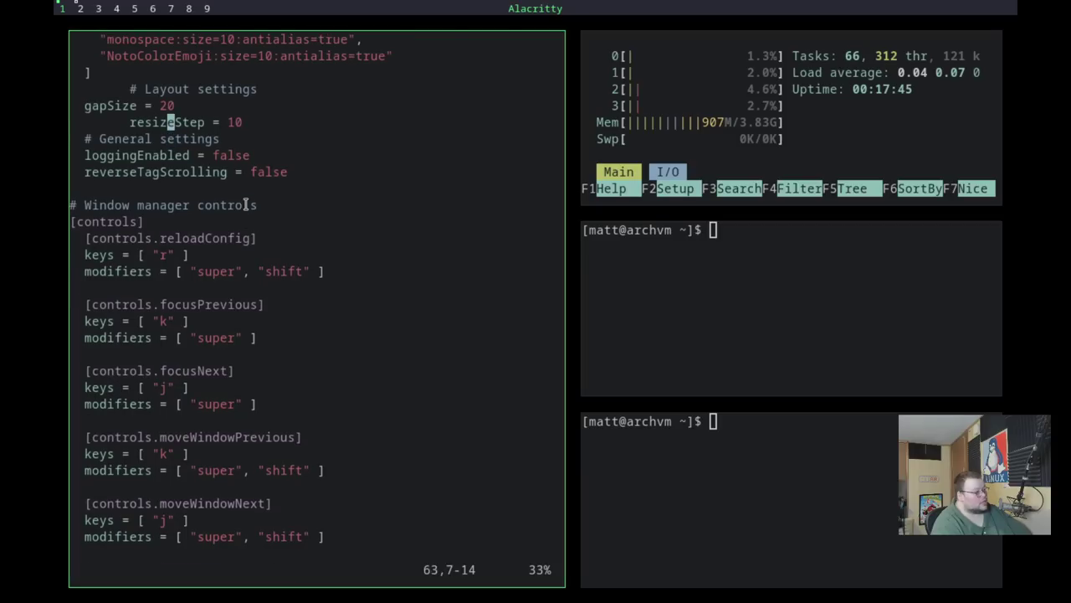
{"action": "key", "text": "k"}
{"action": "key", "text": "k"}
{"action": "key", "text": "k"}
{"action": "key", "text": "k"}
{"action": "key", "text": "k"}
{"action": "key", "text": "k"}
{"action": "key", "text": "k"}
{"action": "key", "text": "k"}
{"action": "key", "text": "k"}
{"action": "key", "text": "k"}
{"action": "key", "text": "k"}
{"action": "key", "text": "k"}
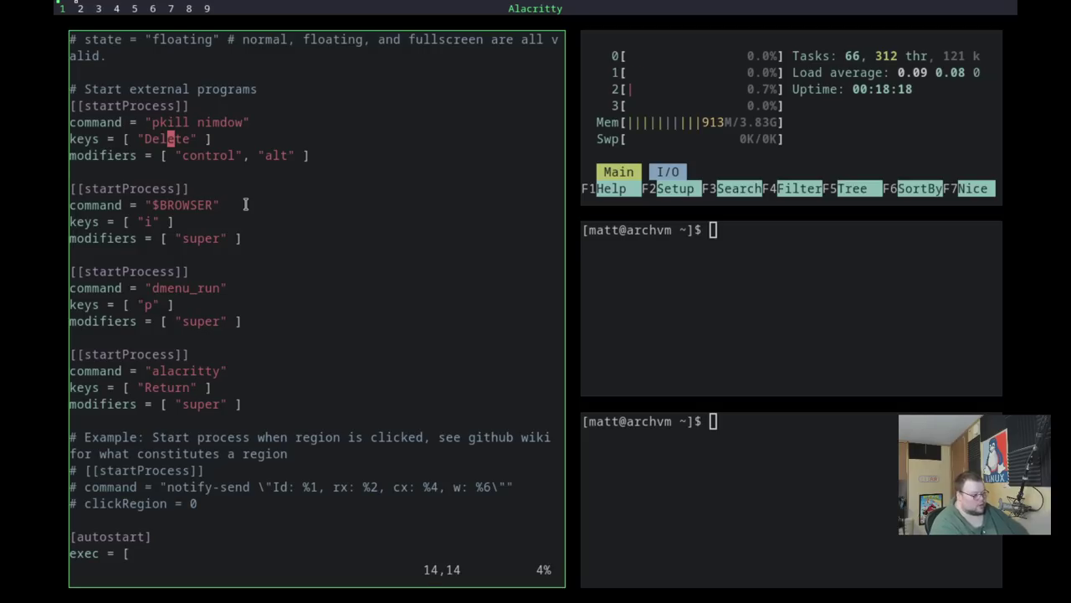
{"action": "key", "text": "j"}
{"action": "key", "text": "j"}
{"action": "key", "text": "j"}
{"action": "key", "text": "j"}
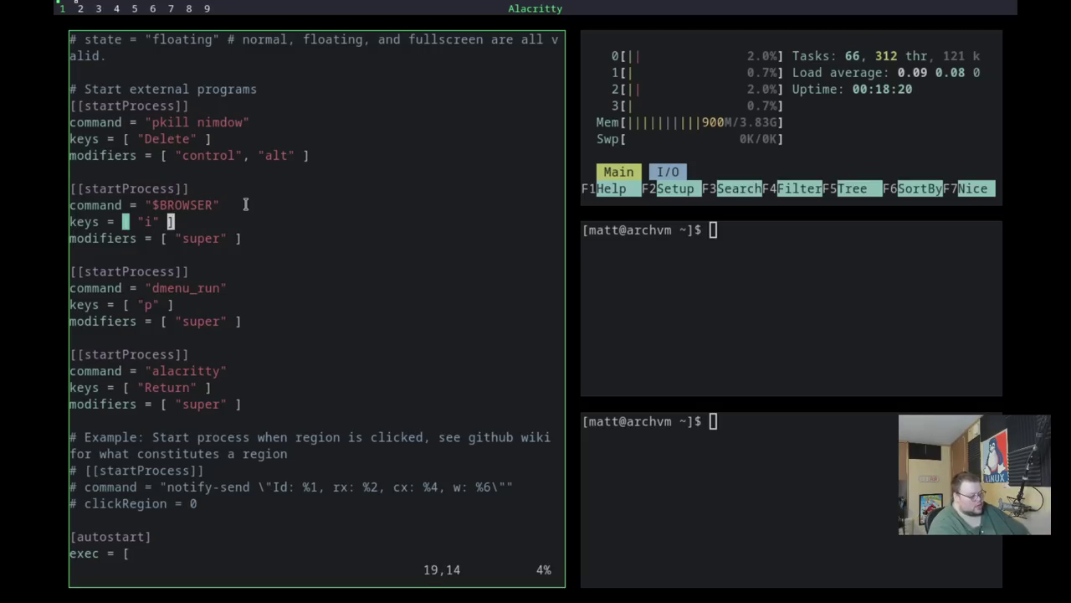
{"action": "key", "text": "i"}
{"action": "key", "text": "Escape"}
Search /kill to find the destroySelectedWindow binding, then switch to the Firefox tag.
{"action": "type", "text": "/kill"}
{"action": "key", "text": "Return"}
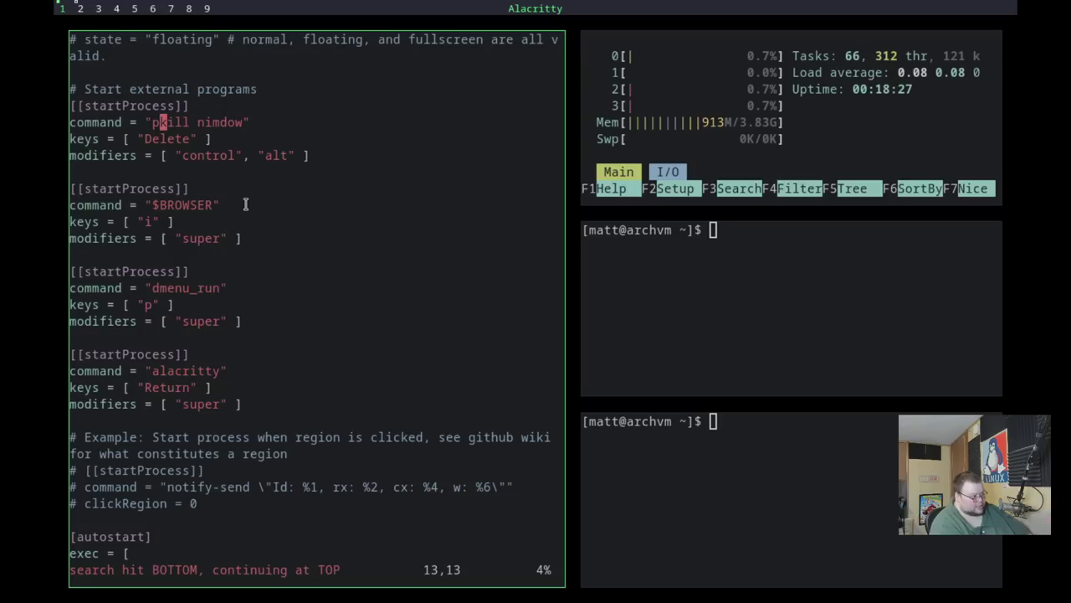
{"action": "key", "text": "j"}
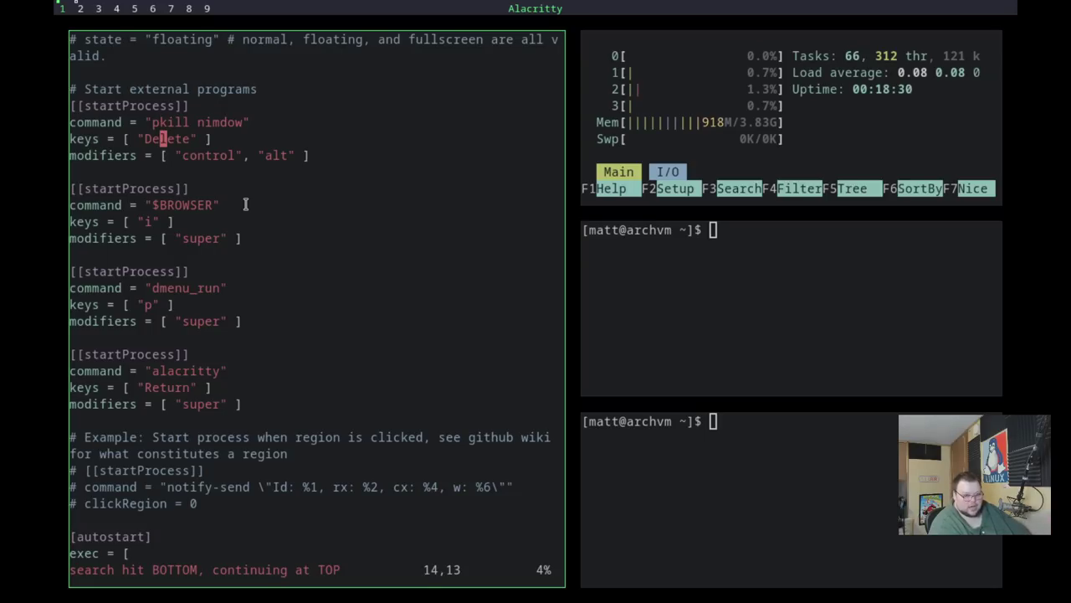
{"action": "key", "text": "j"}
{"action": "key", "text": "j"}
{"action": "key", "text": "j"}
{"action": "key", "text": "j"}
{"action": "key", "text": "j"}
{"action": "key", "text": "j"}
{"action": "key", "text": "j"}
{"action": "key", "text": "j"}
{"action": "key", "text": "j"}
{"action": "key", "text": "j"}
{"action": "key", "text": "j"}
{"action": "key", "text": "j"}
{"action": "key", "text": "j"}
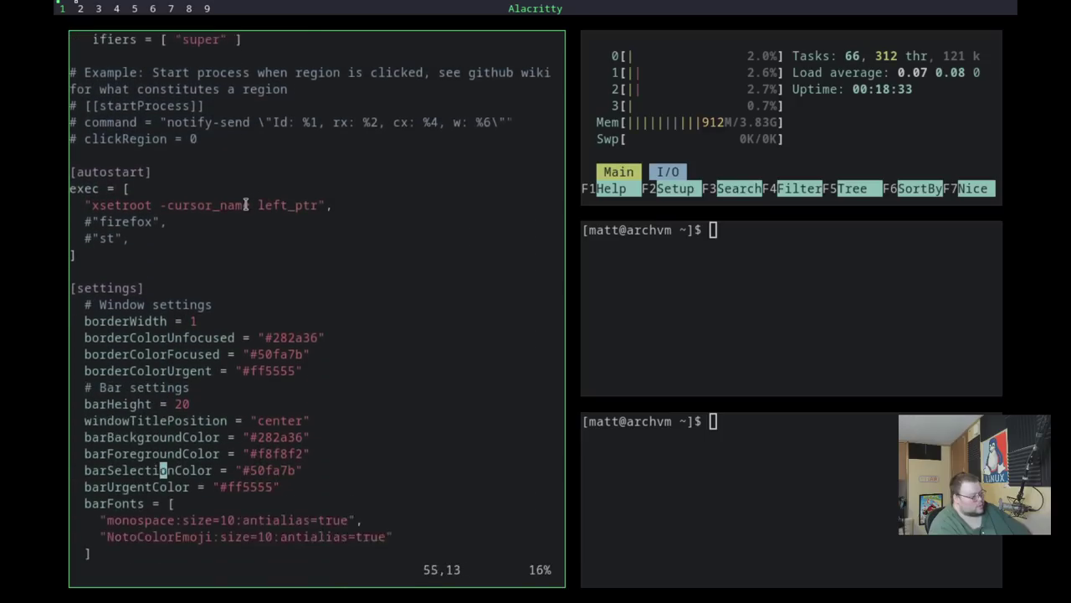
{"action": "key", "text": "j"}
{"action": "key", "text": "j"}
{"action": "key", "text": "j"}
{"action": "key", "text": "j"}
{"action": "key", "text": "j"}
{"action": "key", "text": "j"}
{"action": "key", "text": "j"}
{"action": "key", "text": "j"}
{"action": "key", "text": "j"}
{"action": "key", "text": "j"}
{"action": "key", "text": "j"}
{"action": "key", "text": "j"}
{"action": "key", "text": "j"}
{"action": "key", "text": "j"}
{"action": "key", "text": "j"}
{"action": "key", "text": "j"}
{"action": "key", "text": "j"}
{"action": "key", "text": "k"}
{"action": "key", "text": "k"}
{"action": "key", "text": "j"}
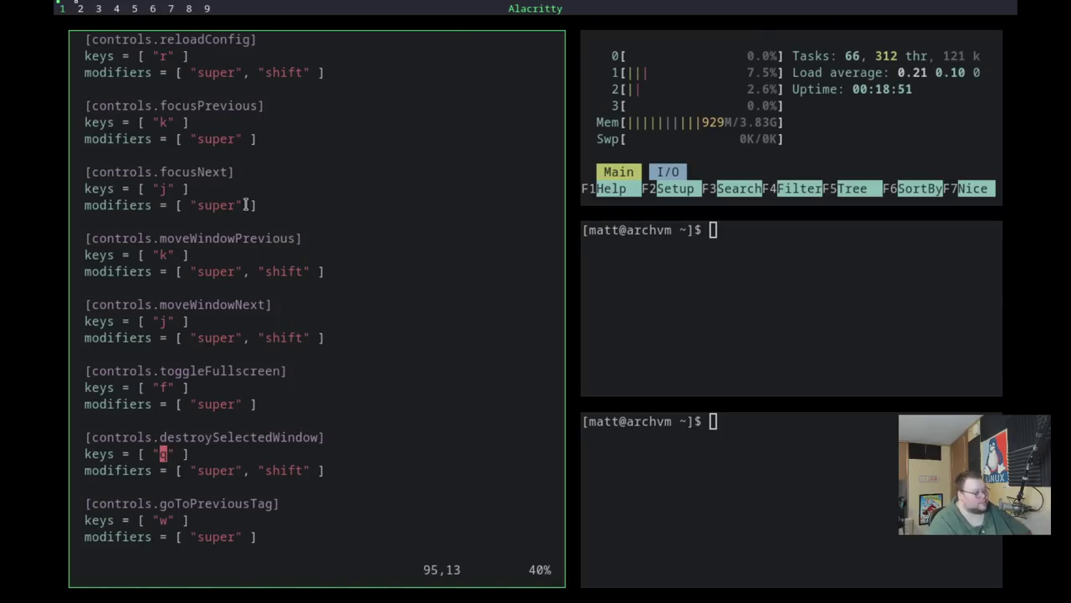
{"action": "key", "text": "super+2"}
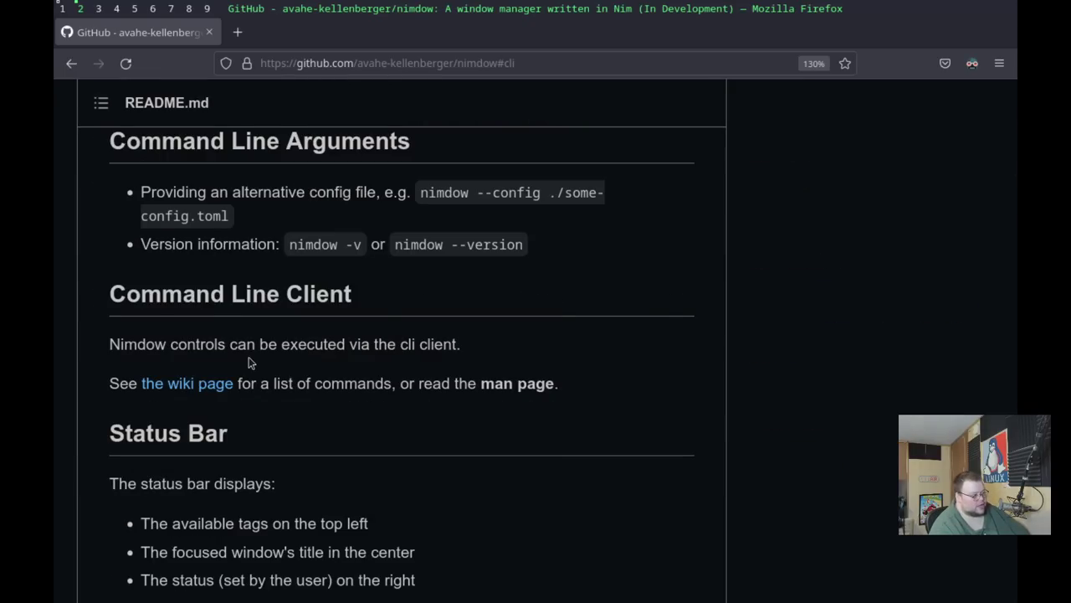
Scroll the nimdow README down to the Status Bar and emoji troubleshooting sections.
{"action": "scroll", "coordinate": [249, 356], "scroll_direction": "down", "scroll_amount": 4}
{"action": "scroll", "coordinate": [248, 357], "scroll_direction": "down", "scroll_amount": 3}
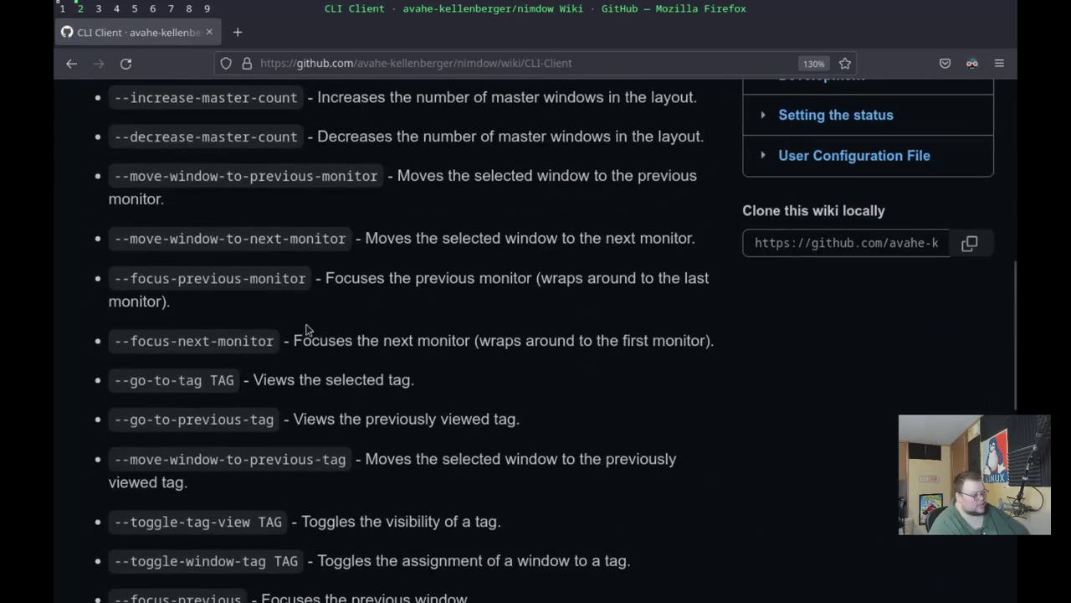
Highlight moveWindowNext in vim's config, then the matching move-window-to command in the wiki.
{"action": "scroll", "coordinate": [303, 329], "scroll_direction": "up", "scroll_amount": 2}
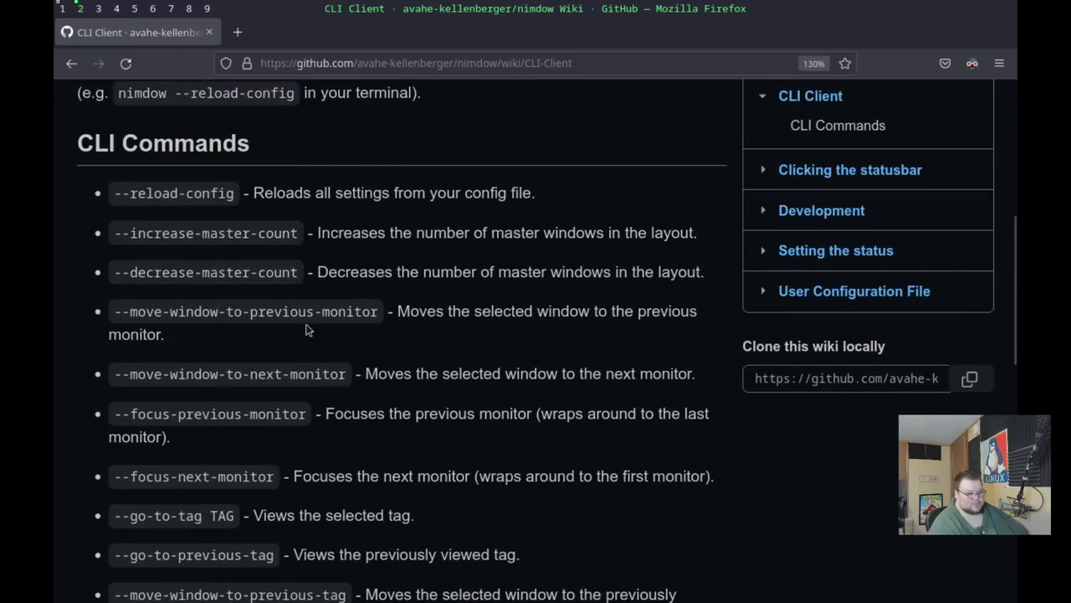
{"action": "key", "text": "super+1"}
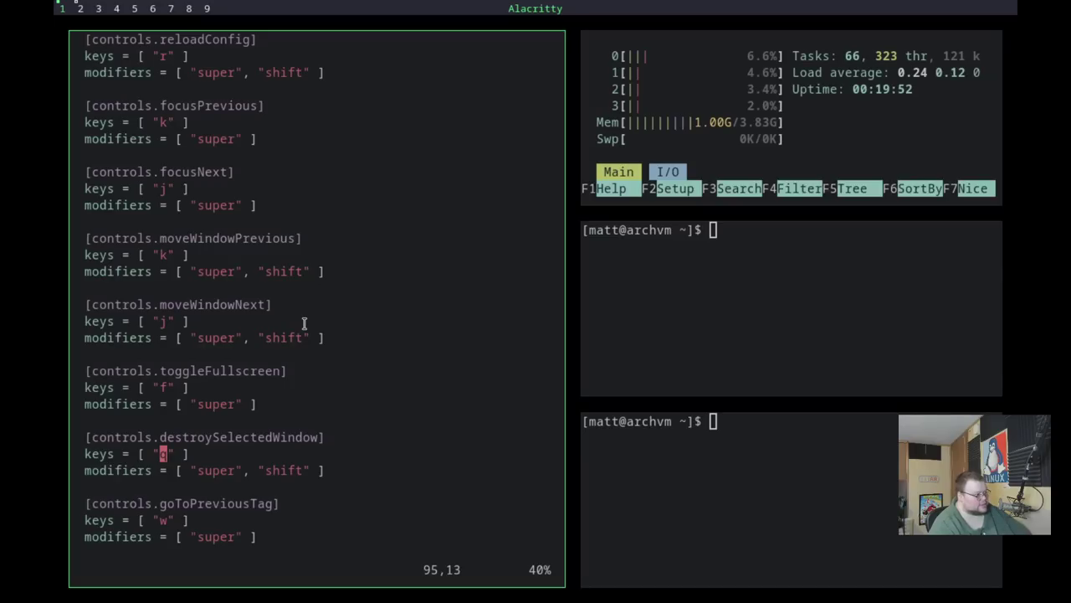
{"action": "left_click_drag", "start_coordinate": [160, 305], "coordinate": [262, 305]}
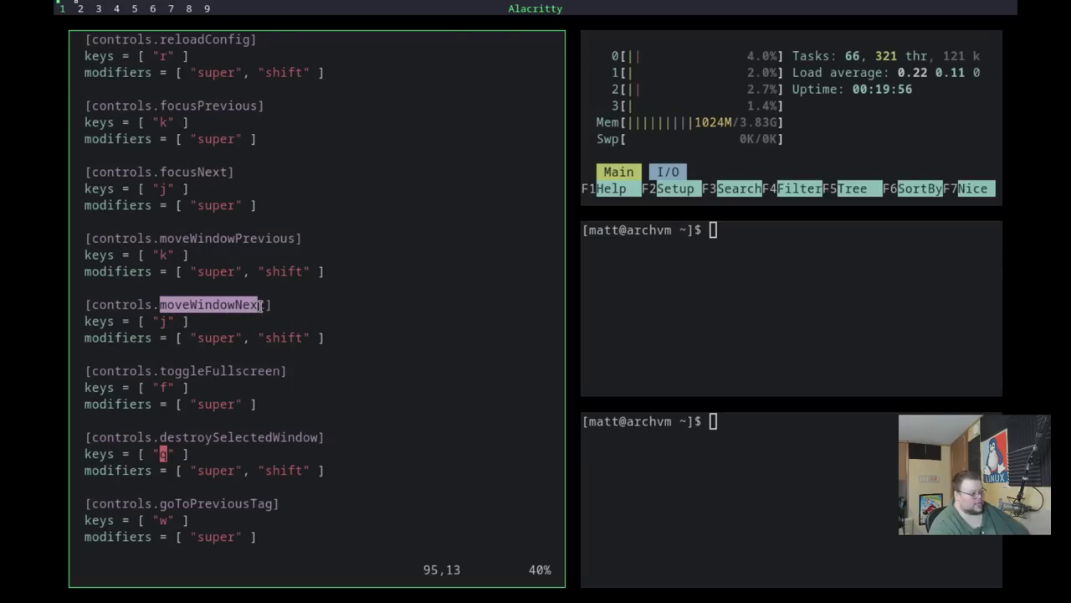
{"action": "key", "text": "super+2"}
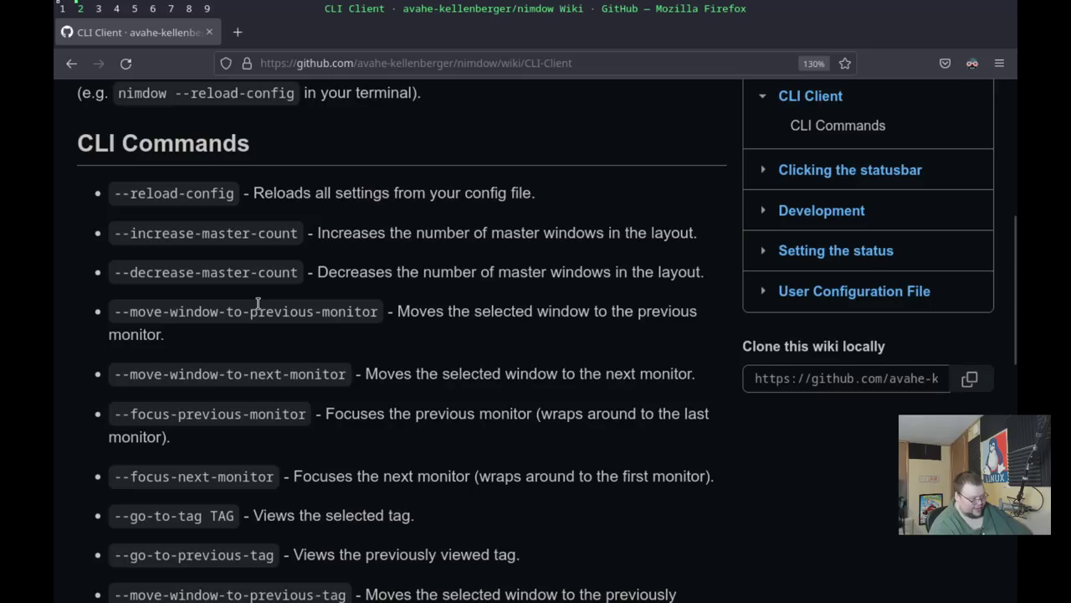
{"action": "left_click_drag", "start_coordinate": [128, 311], "coordinate": [243, 311]}
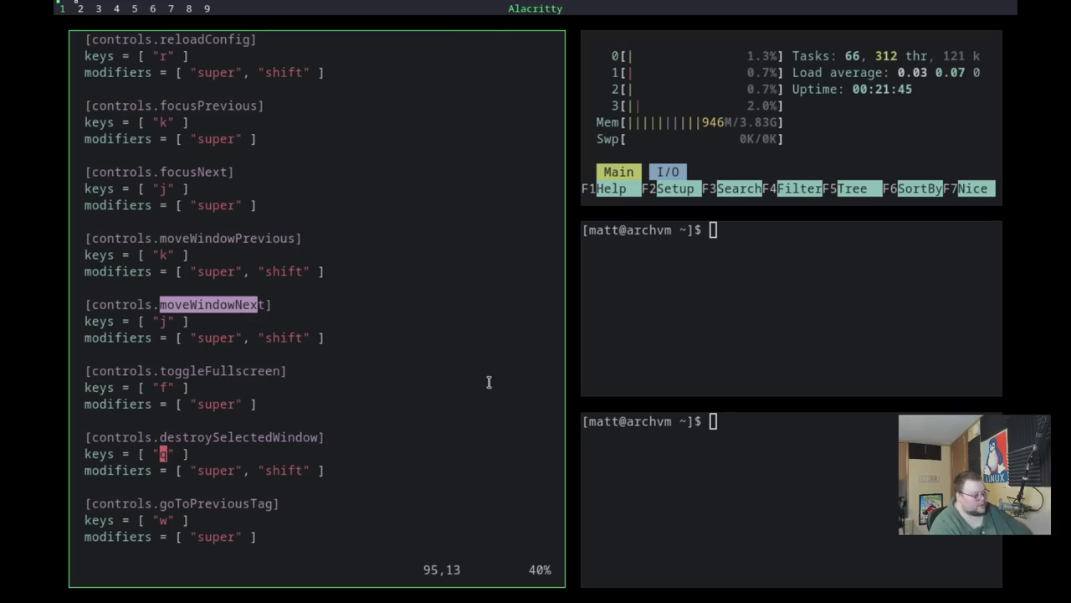
Jump to the top of config.toml with gg to show the app rules and startProcess launchers.
{"action": "key", "text": "g"}
{"action": "key", "text": "g"}
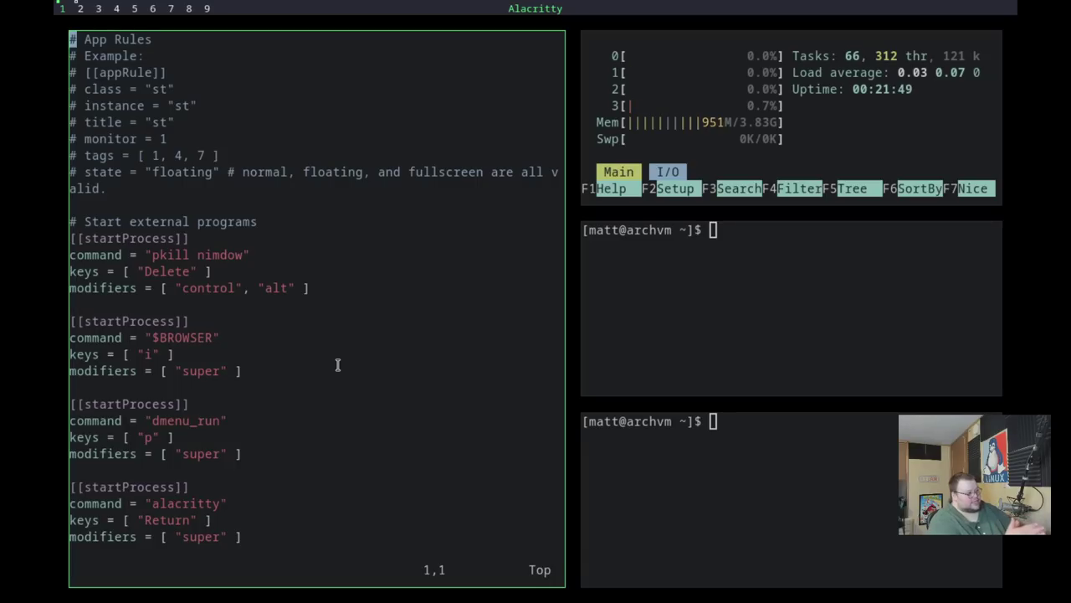